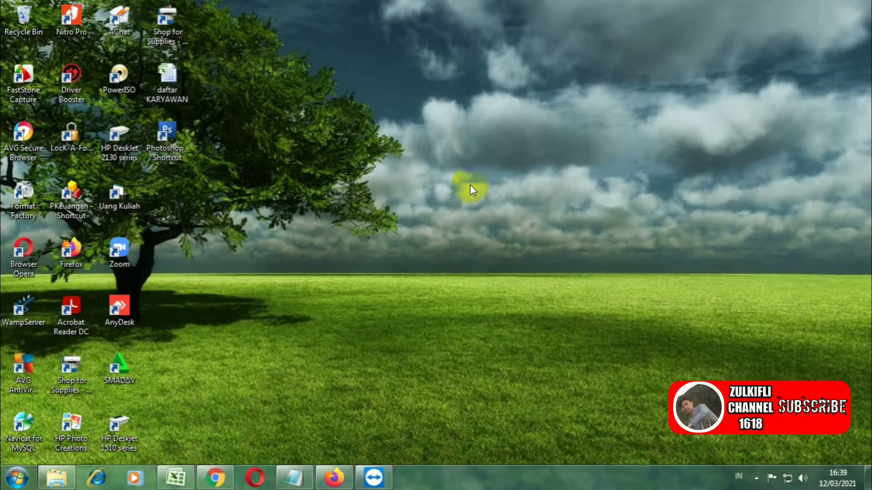
# Enter the headers NO, NAMA BARANG and KETERANGAN in A1:C1 of Book1.
pyautogui.click(179, 482)
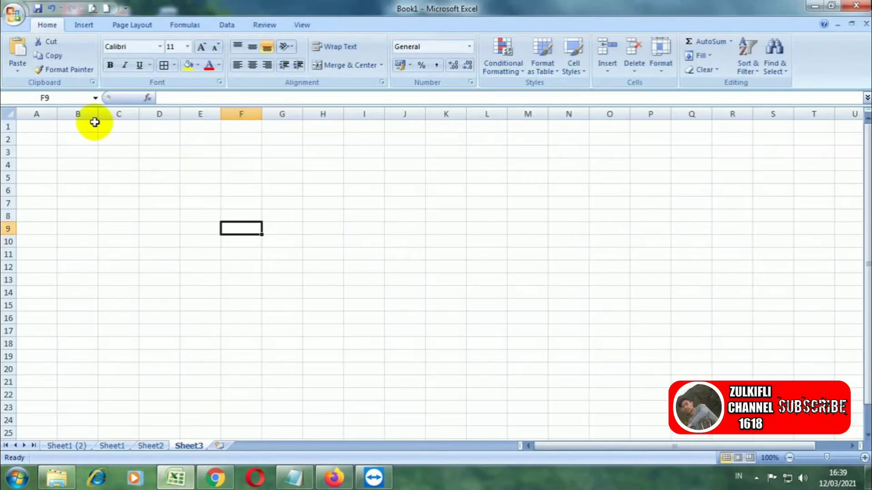
pyautogui.click(53, 126)
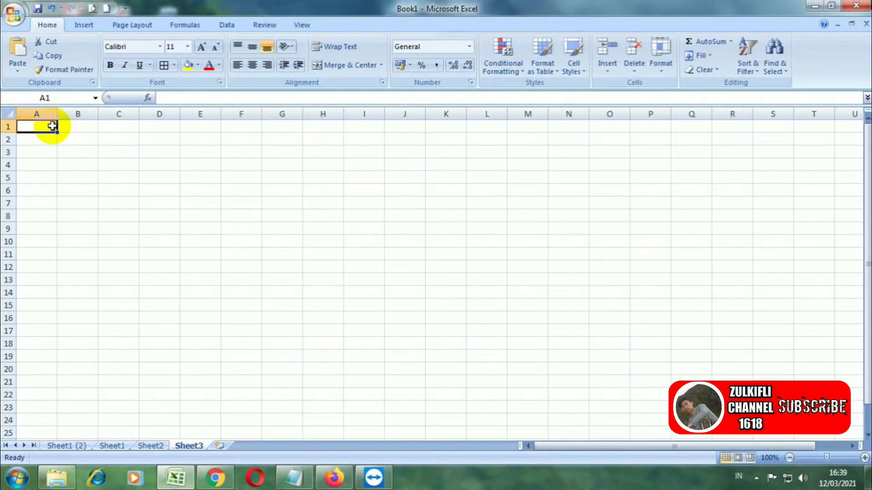
pyautogui.write('NO')
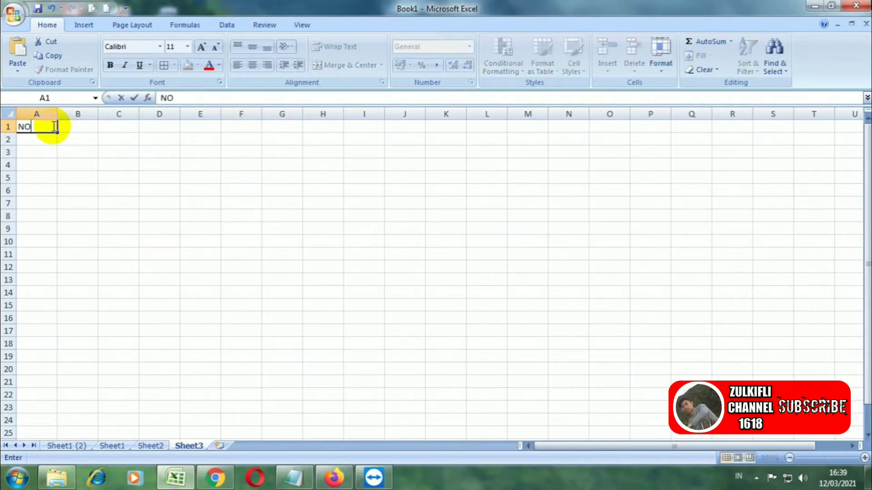
pyautogui.press('Tab')
pyautogui.write('NAM')
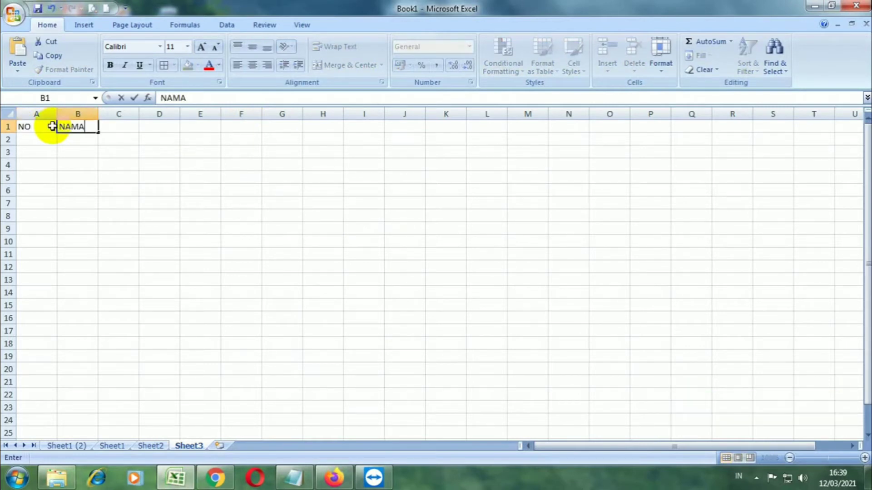
pyautogui.write('A BARANG')
pyautogui.press('Tab')
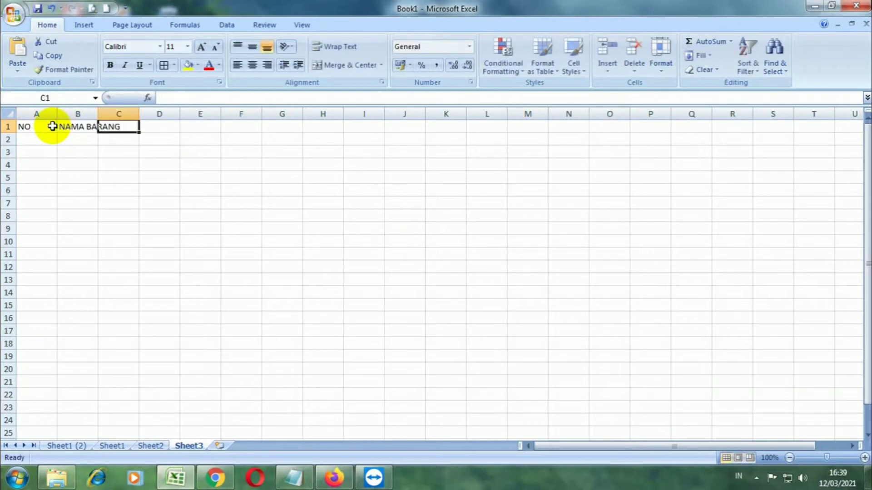
pyautogui.write('KETERANGAN')
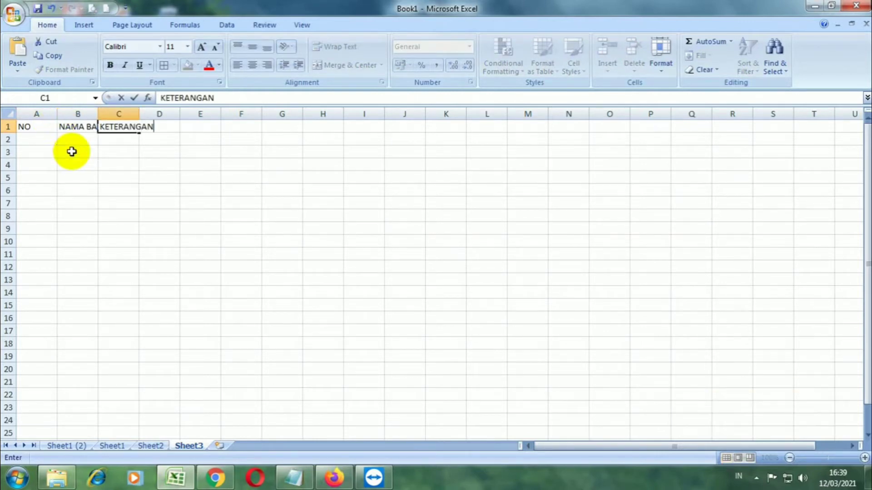
pyautogui.click(70, 150)
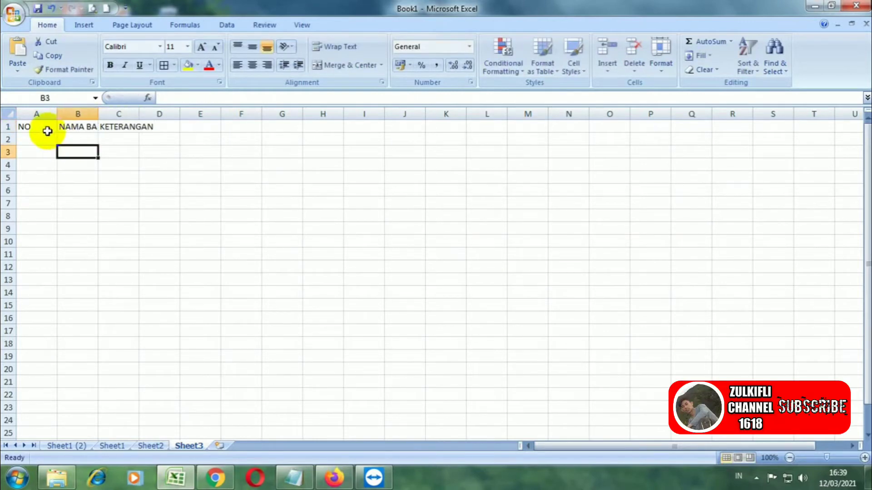
# Enter '1 in A2 and fill the numbers 1 to 20 down to A21.
pyautogui.click(48, 142)
pyautogui.write("'1")
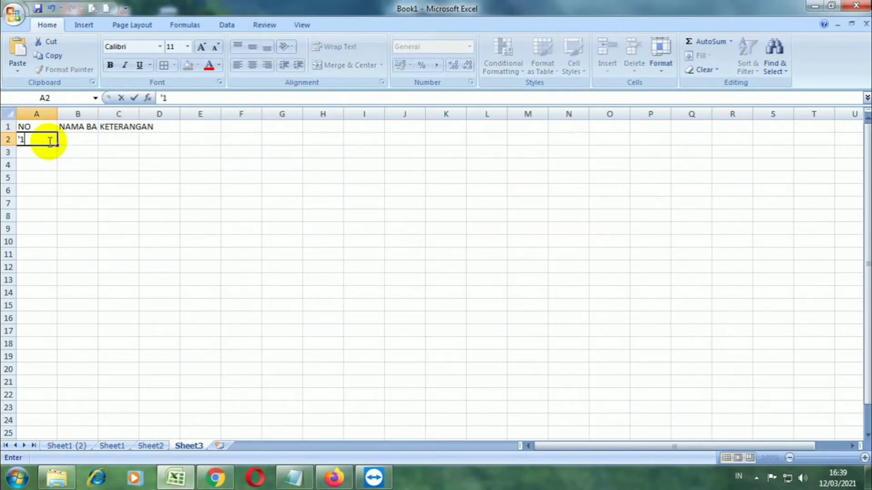
pyautogui.click(69, 152)
pyautogui.click(54, 141)
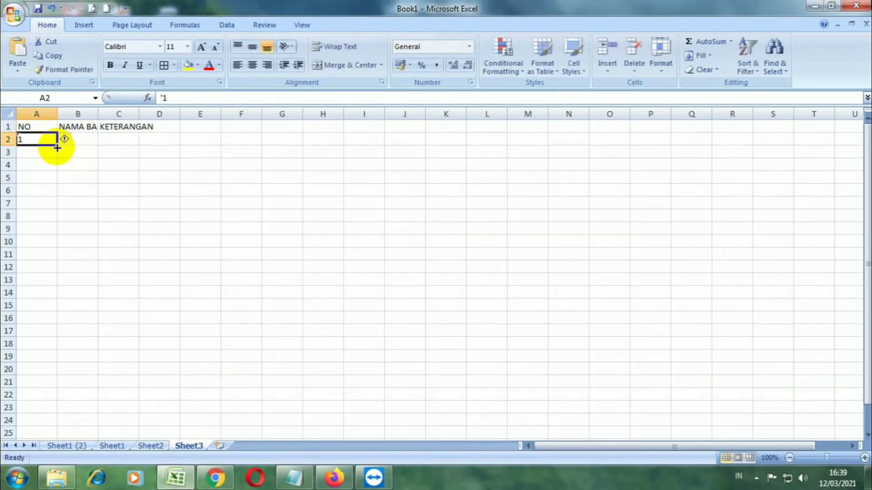
pyautogui.moveTo(57, 144); pyautogui.dragTo(48, 388)
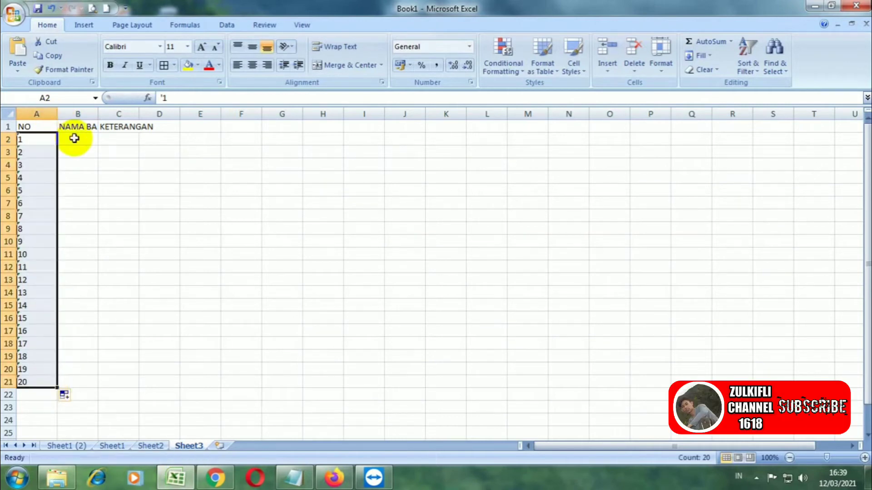
# Widen column B and fill MINUMAN 1 to MINUMAN 20 down B2:B21.
pyautogui.moveTo(97, 114); pyautogui.dragTo(217, 114)
pyautogui.click(120, 140)
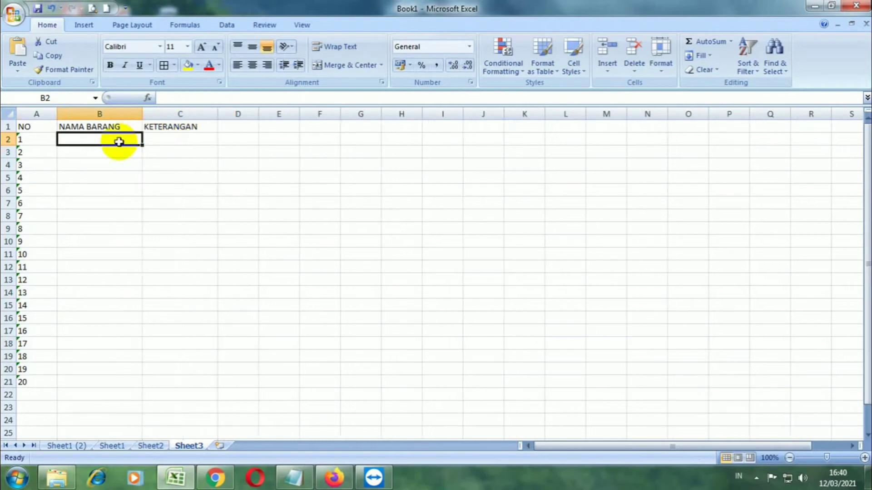
pyautogui.write('MINUMAN 1')
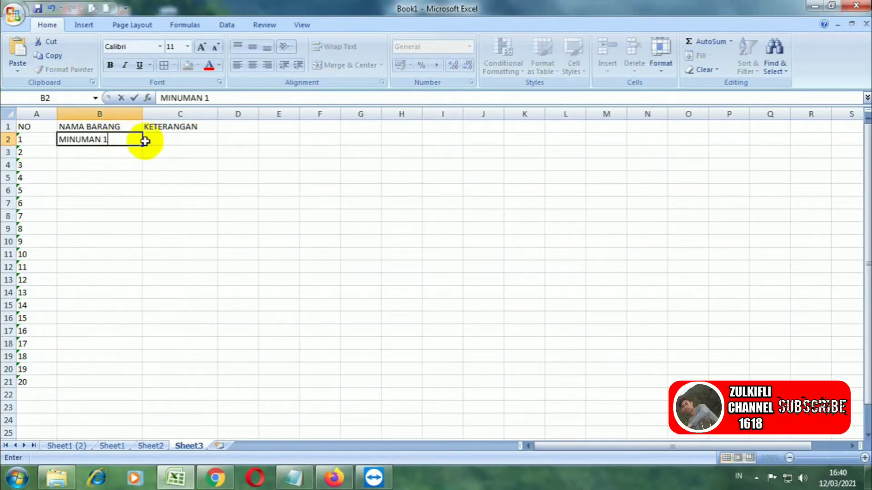
pyautogui.moveTo(142, 145); pyautogui.dragTo(165, 381)
pyautogui.click(238, 305)
# Centre column A, and make the A1:C1 header bold, taller and centred vertically and horizontally.
pyautogui.click(49, 116)
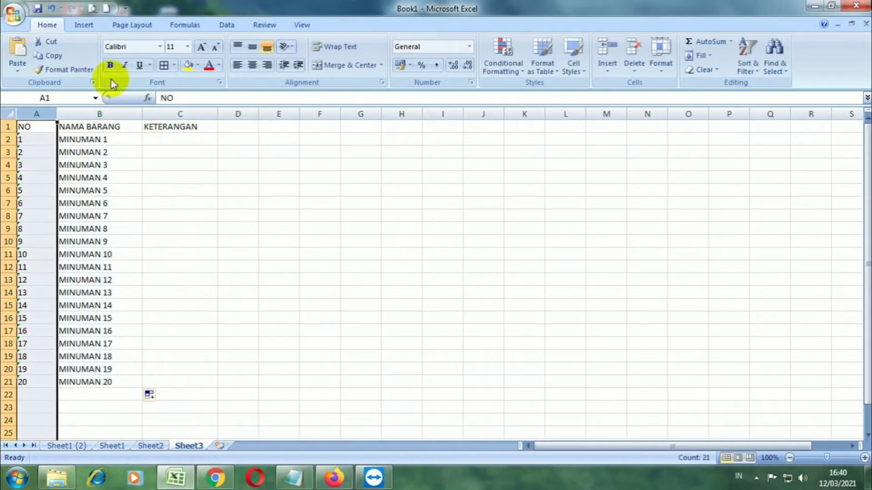
pyautogui.click(252, 65)
pyautogui.click(238, 165)
pyautogui.moveTo(46, 127); pyautogui.dragTo(171, 129)
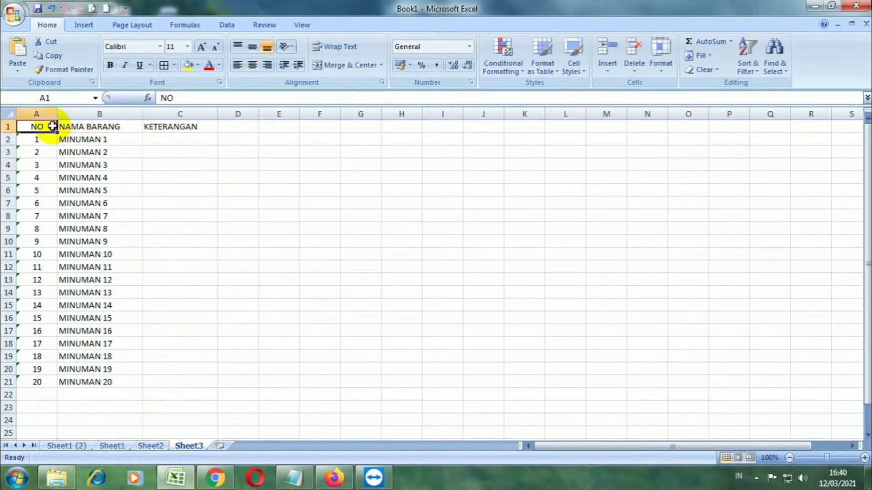
pyautogui.click(109, 66)
pyautogui.click(73, 152)
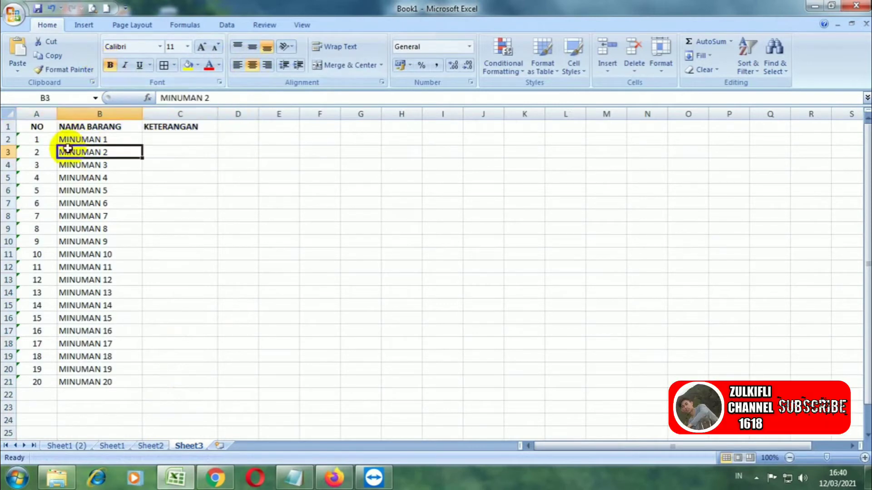
pyautogui.moveTo(16, 133); pyautogui.dragTo(18, 146)
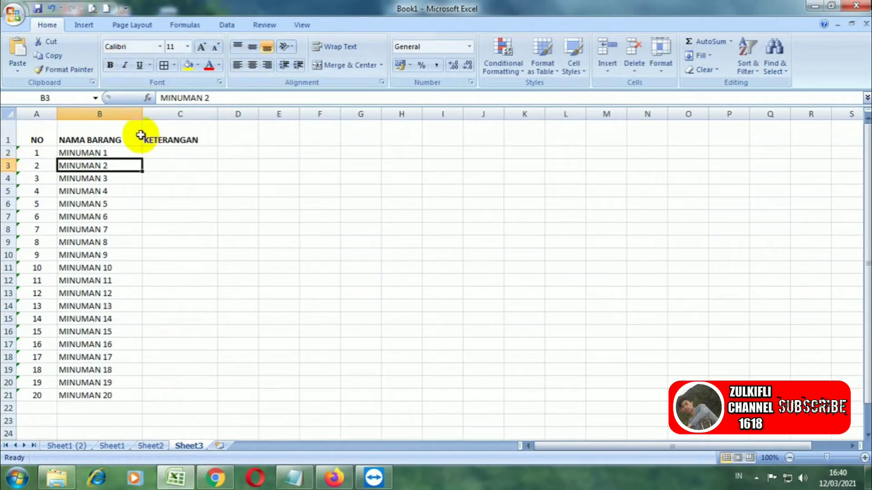
pyautogui.moveTo(149, 133); pyautogui.dragTo(36, 132)
pyautogui.click(252, 47)
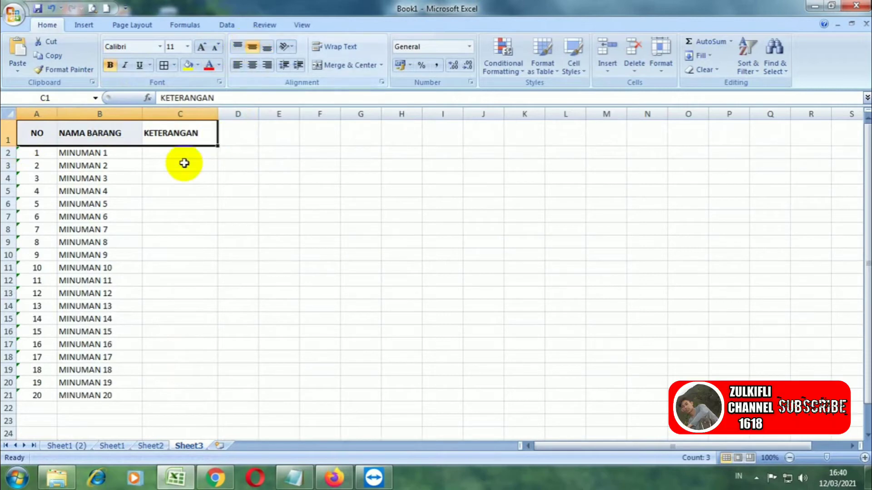
pyautogui.click(181, 152)
pyautogui.moveTo(186, 132); pyautogui.dragTo(51, 123)
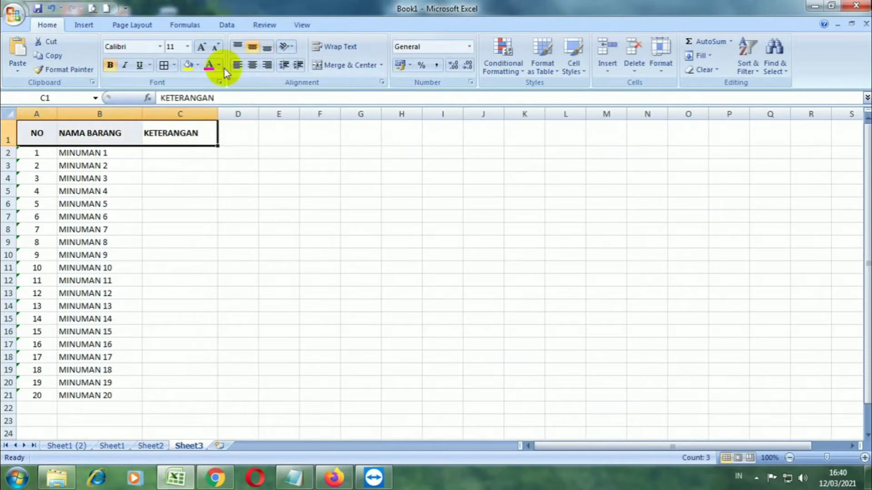
pyautogui.click(252, 65)
# Fill C2:C21 with alternating LAKU and TIDAK LAKU, then select the table A1:C21.
pyautogui.click(197, 150)
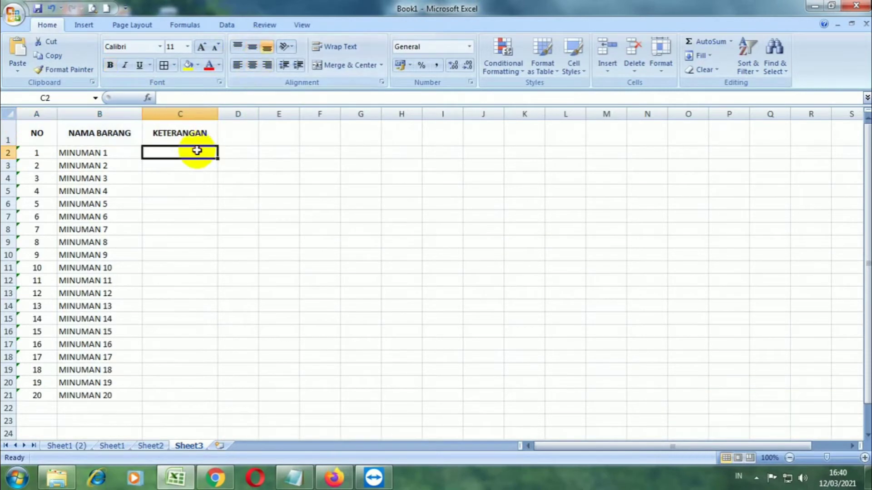
pyautogui.write('LAKU')
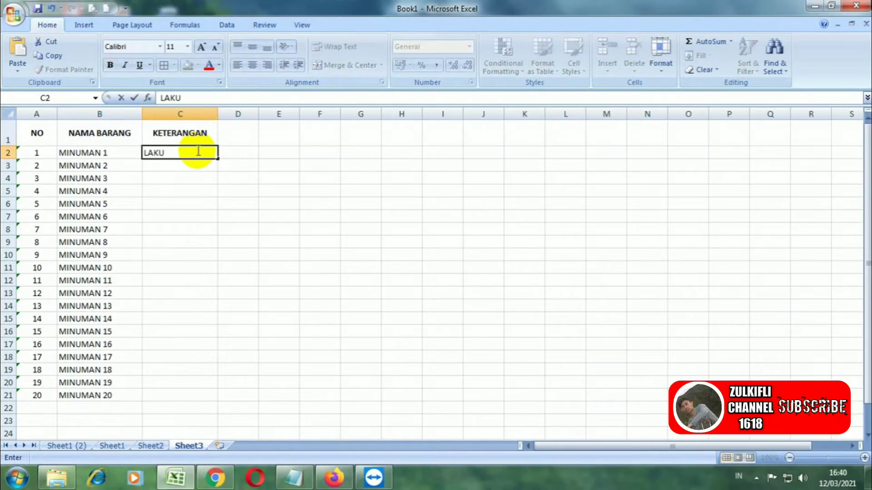
pyautogui.click(190, 165)
pyautogui.write('TIDAK LAKU')
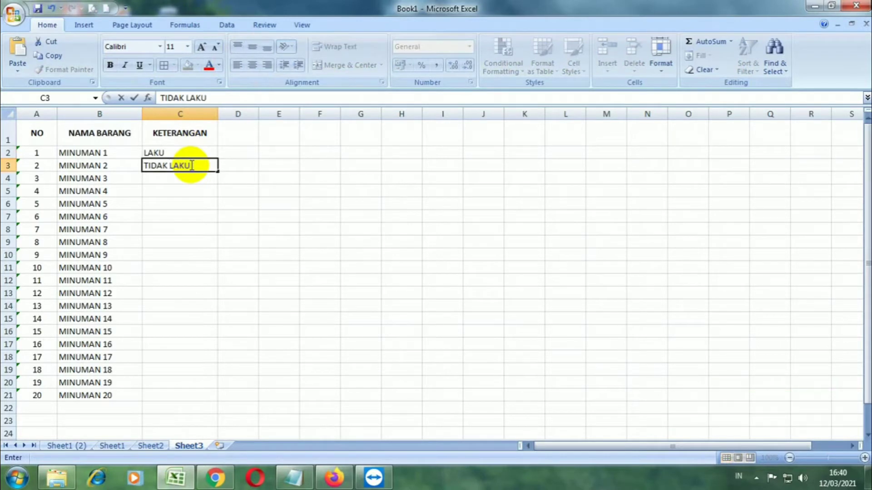
pyautogui.click(205, 203)
pyautogui.click(211, 157)
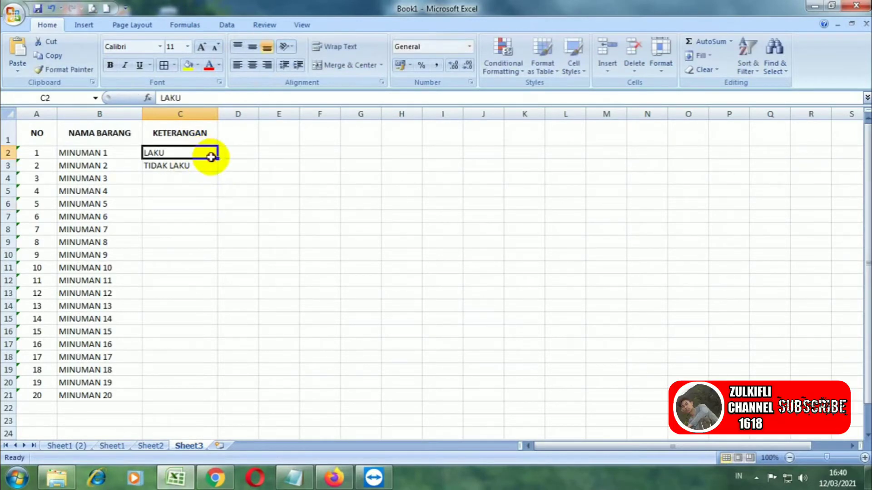
pyautogui.moveTo(211, 157)
pyautogui.mouseDown()
pyautogui.moveTo(200, 294)
pyautogui.moveTo(205, 403)
pyautogui.mouseUp()
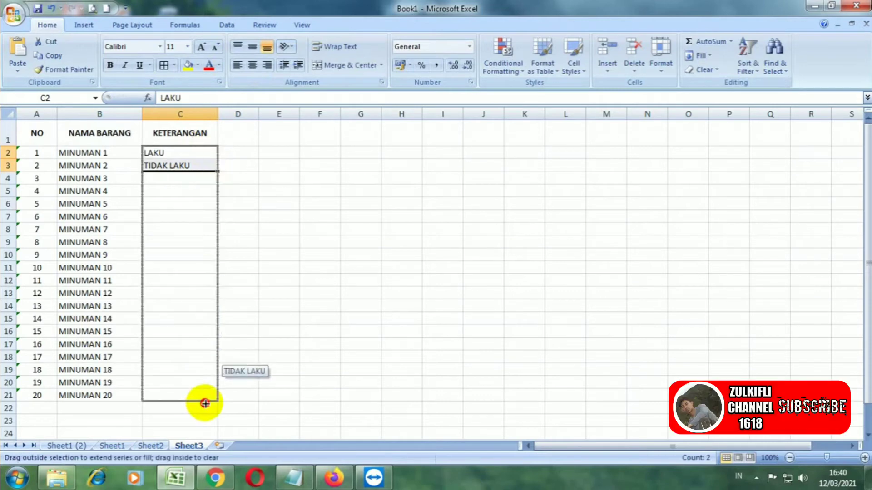
pyautogui.click(256, 307)
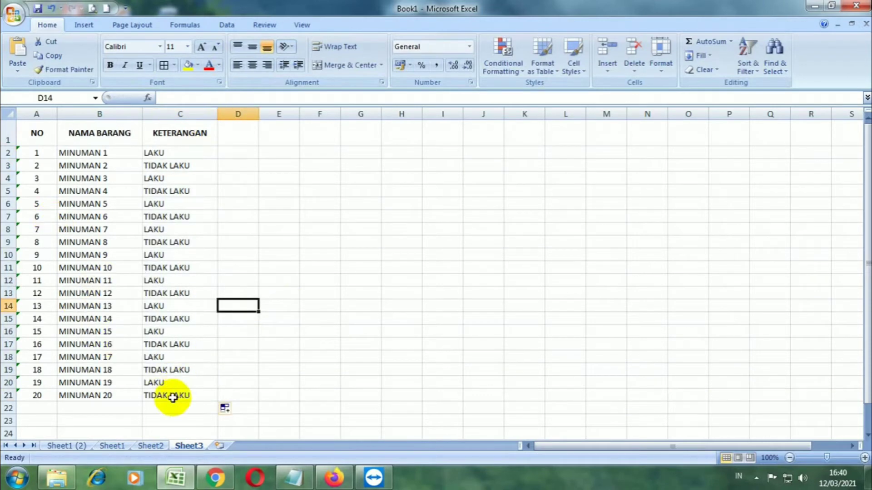
pyautogui.moveTo(172, 398)
pyautogui.mouseDown()
pyautogui.moveTo(72, 247)
pyautogui.moveTo(39, 132)
pyautogui.mouseUp()
pyautogui.click(164, 65)
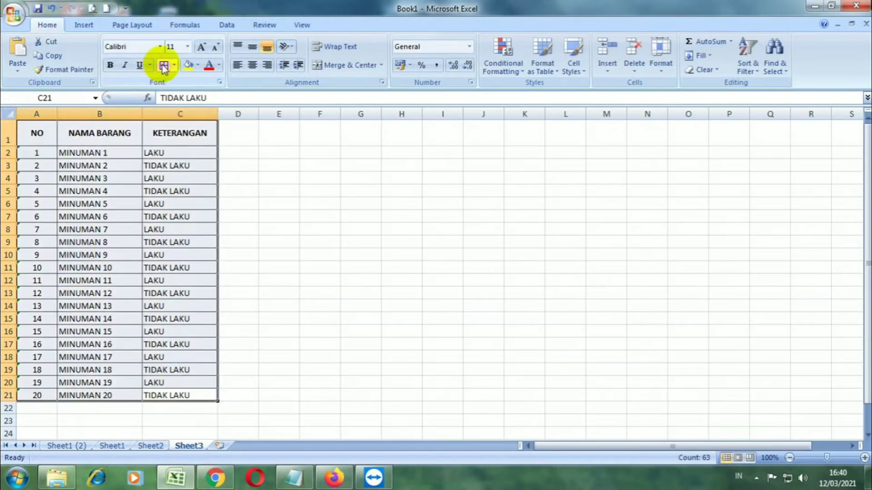
pyautogui.click(268, 191)
pyautogui.click(304, 144)
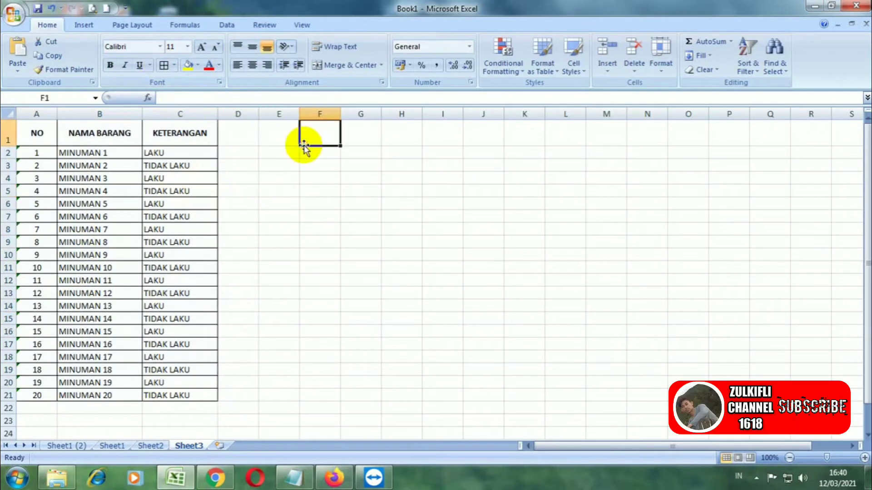
pyautogui.click(169, 153)
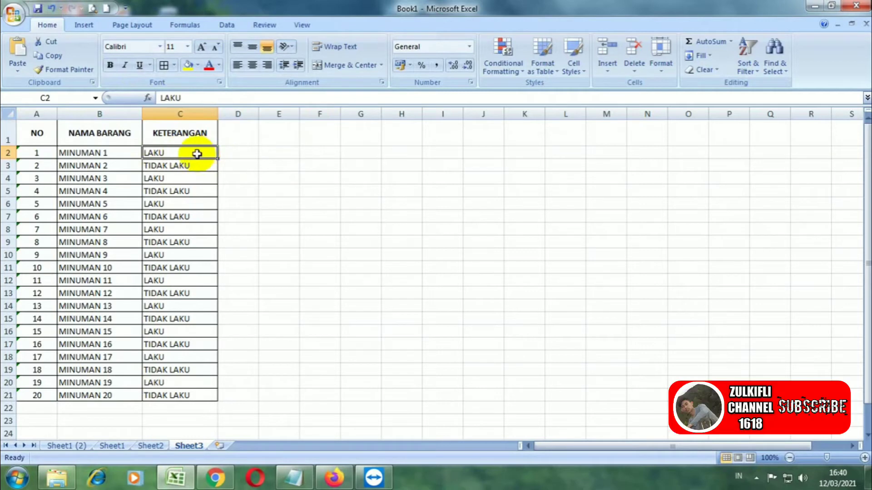
pyautogui.click(180, 165)
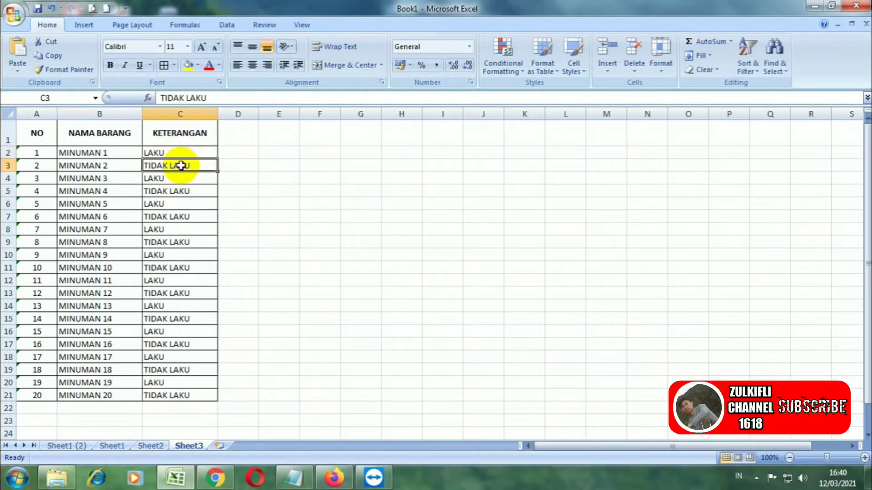
pyautogui.click(232, 165)
pyautogui.click(209, 167)
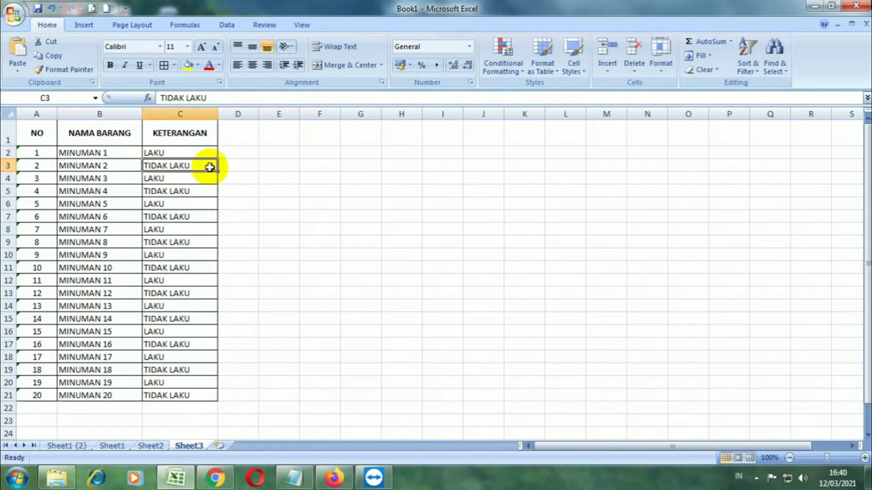
pyautogui.click(197, 180)
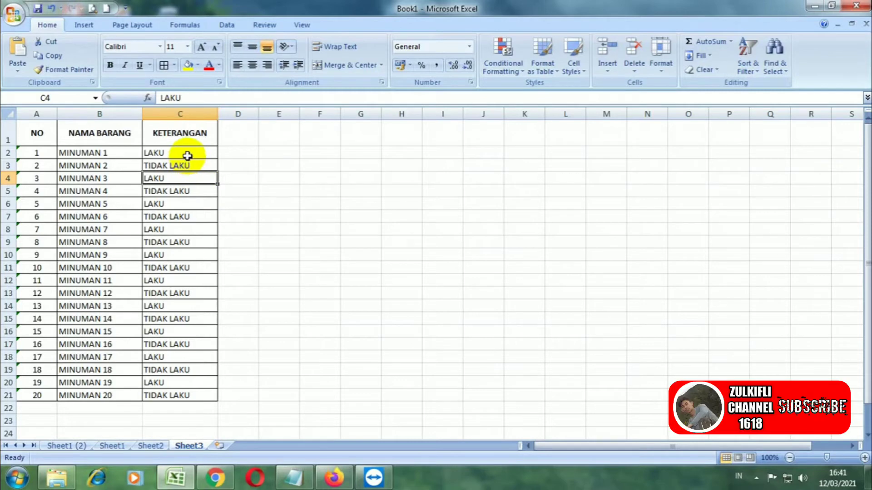
pyautogui.moveTo(188, 153)
pyautogui.mouseDown()
pyautogui.moveTo(194, 233)
pyautogui.moveTo(190, 152)
pyautogui.mouseUp()
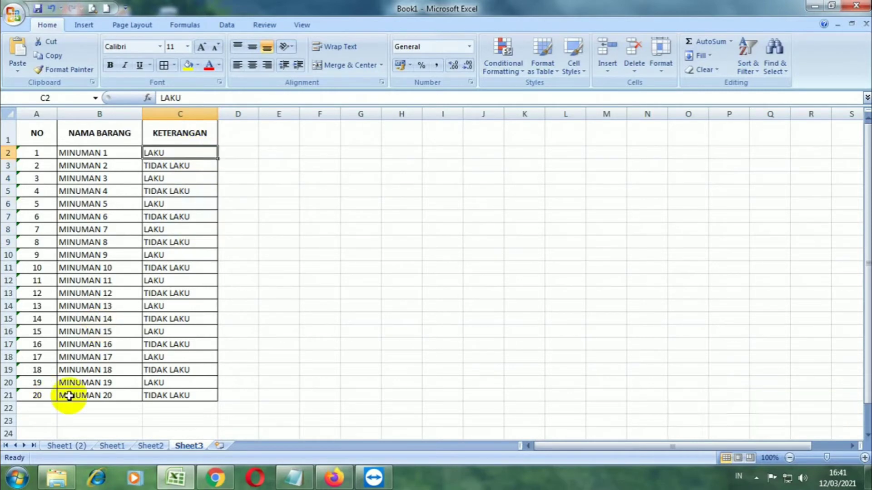
pyautogui.click(286, 156)
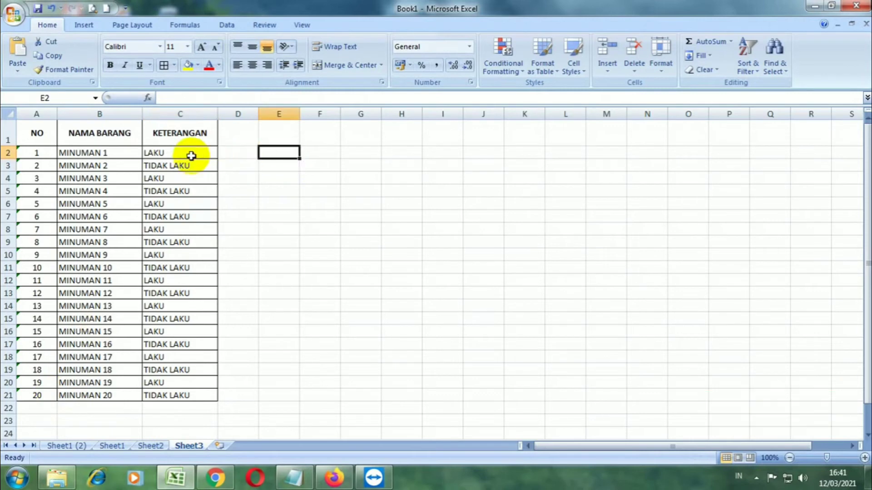
# Highlight C2:C21 cells equal to LAKU with Light Red Fill with Dark Red Text.
pyautogui.moveTo(192, 156); pyautogui.dragTo(193, 393)
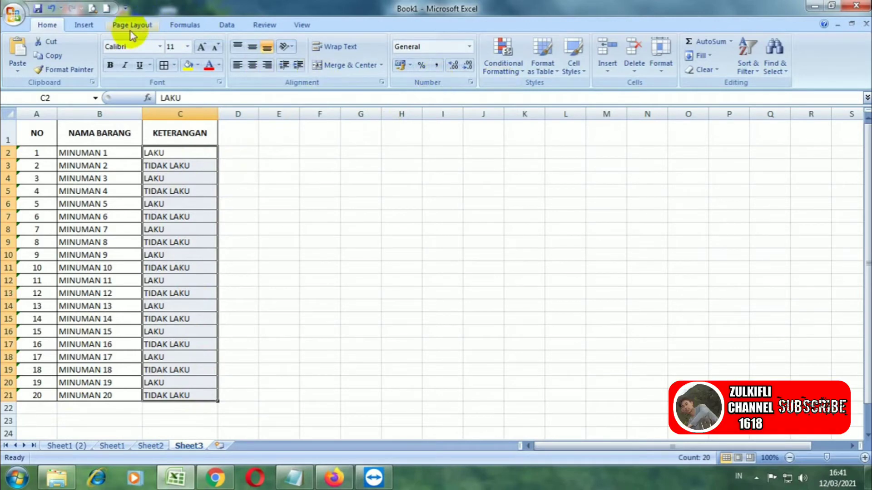
pyautogui.click(514, 77)
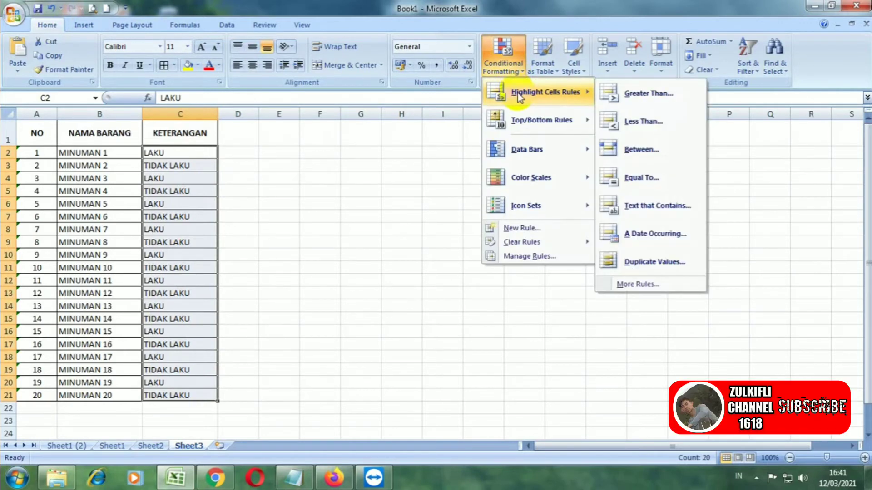
pyautogui.moveTo(545, 92)
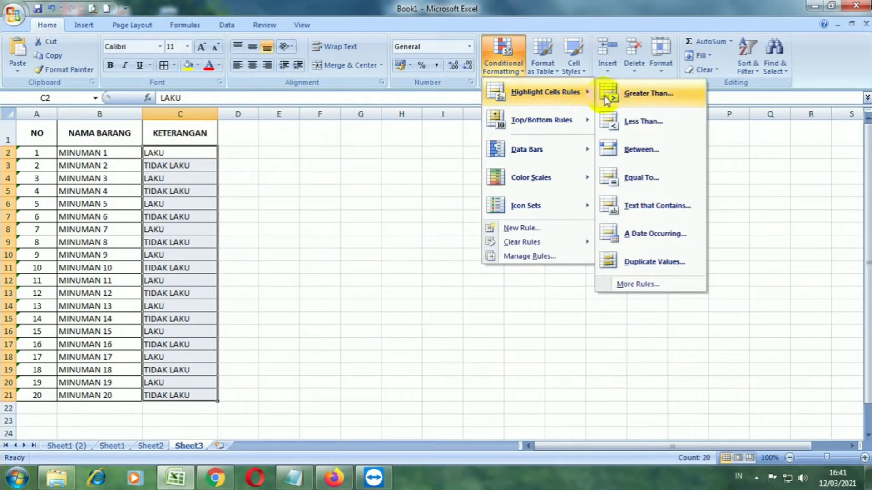
pyautogui.click(636, 177)
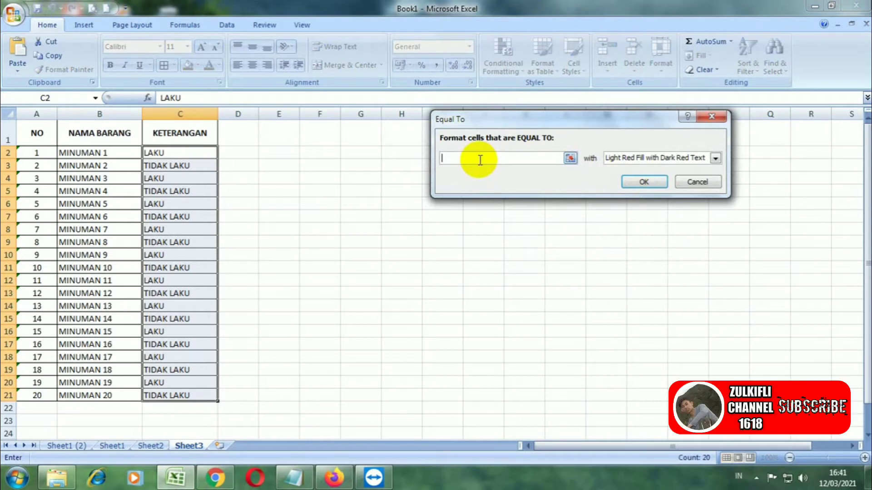
pyautogui.write('LAKU')
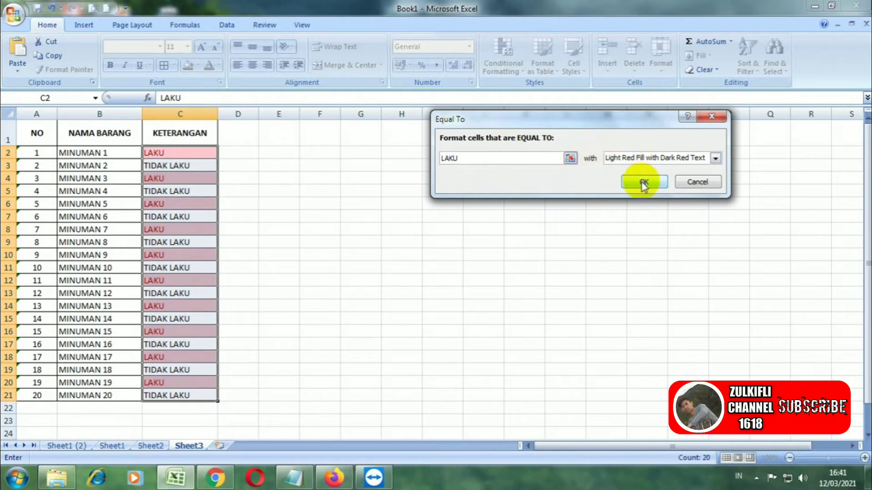
pyautogui.click(644, 183)
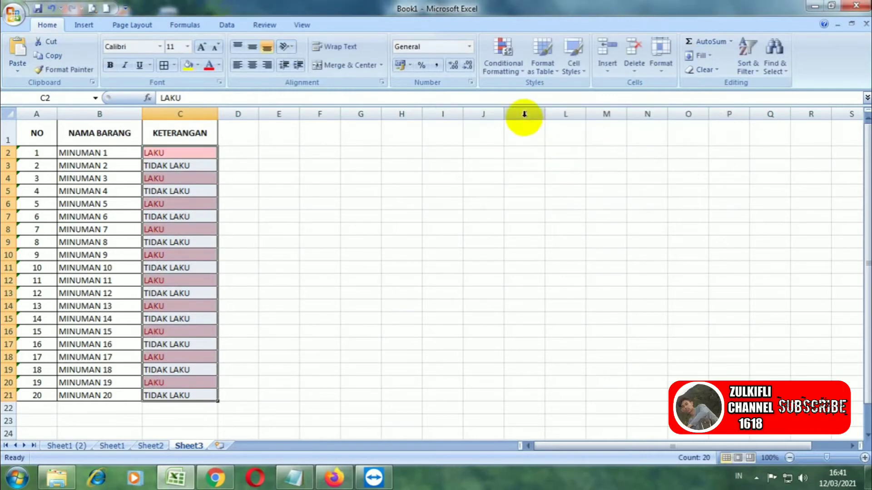
# Add an Equal To rule for TIDAK LAKU using Green Fill with Dark Green Text.
pyautogui.click(512, 73)
pyautogui.moveTo(545, 92)
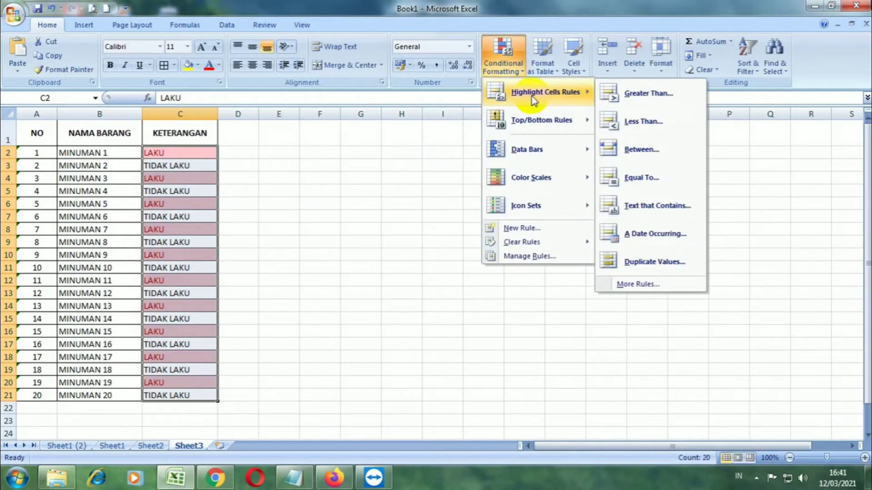
pyautogui.click(628, 184)
pyautogui.write('TID')
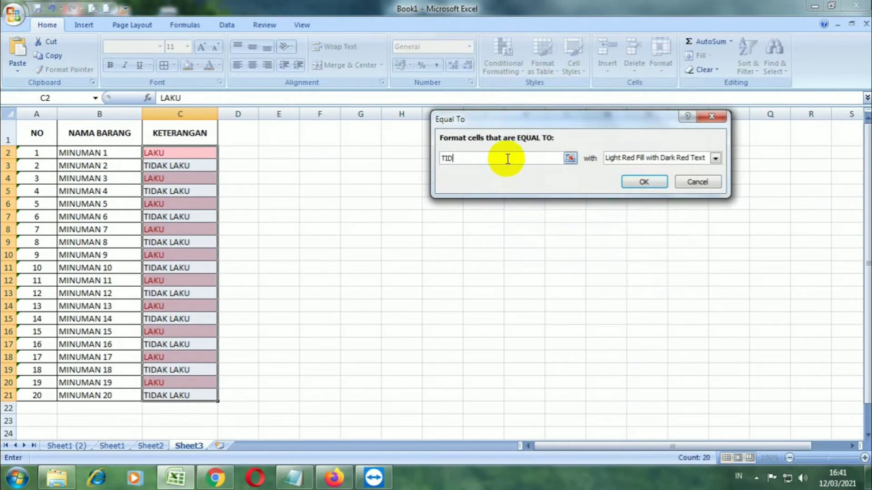
pyautogui.write('AK')
pyautogui.hotkey('shift', 'space')
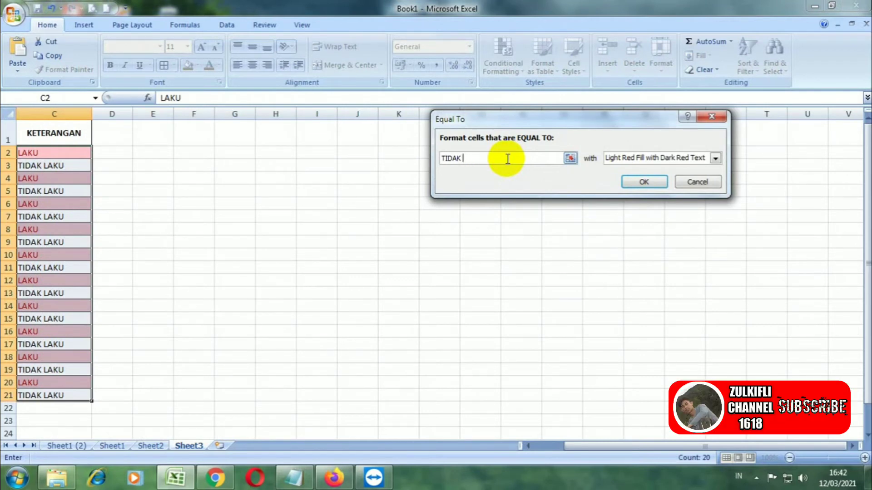
pyautogui.write('AKU')
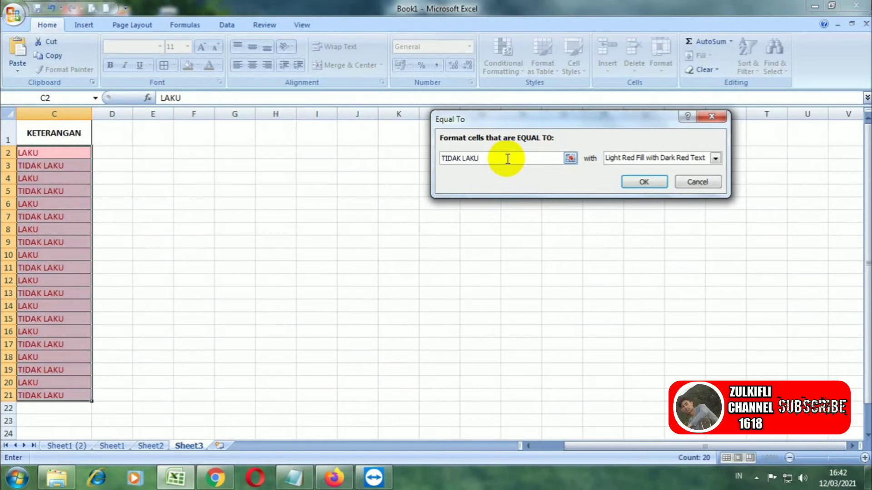
pyautogui.click(611, 157)
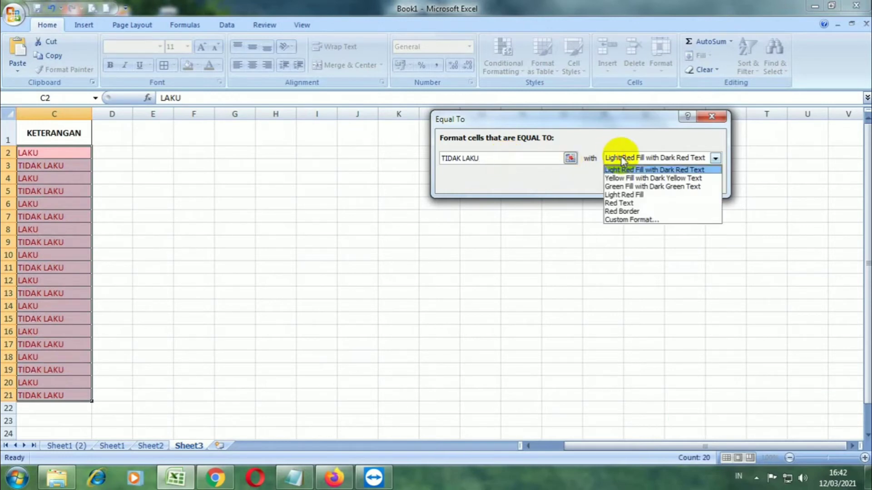
pyautogui.click(623, 186)
pyautogui.click(636, 181)
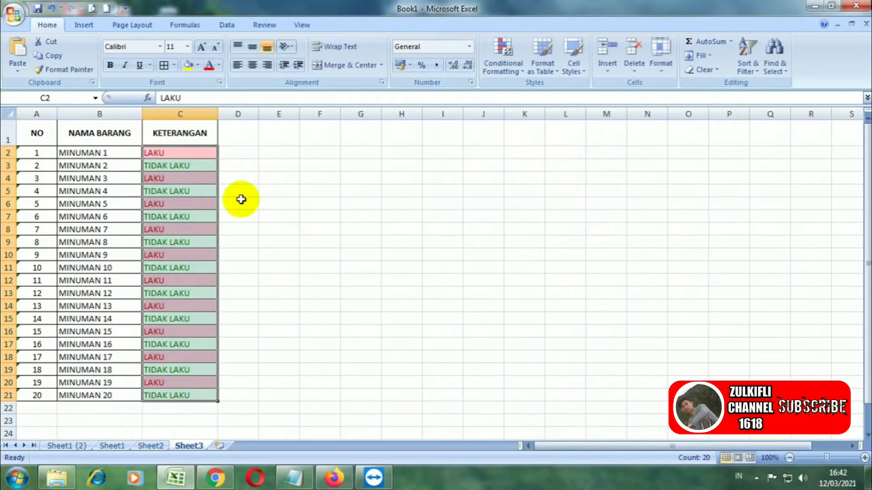
# Change C3 to LAKU to test that its highlight switches to red.
pyautogui.click(255, 163)
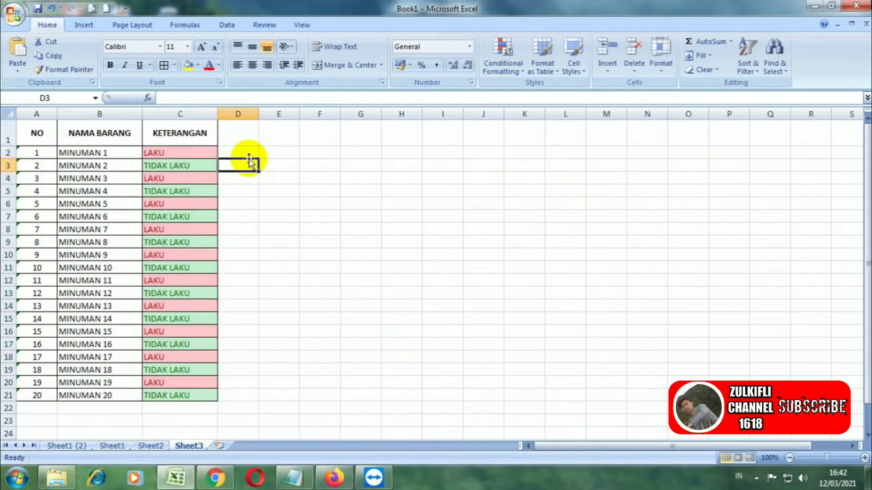
pyautogui.click(318, 228)
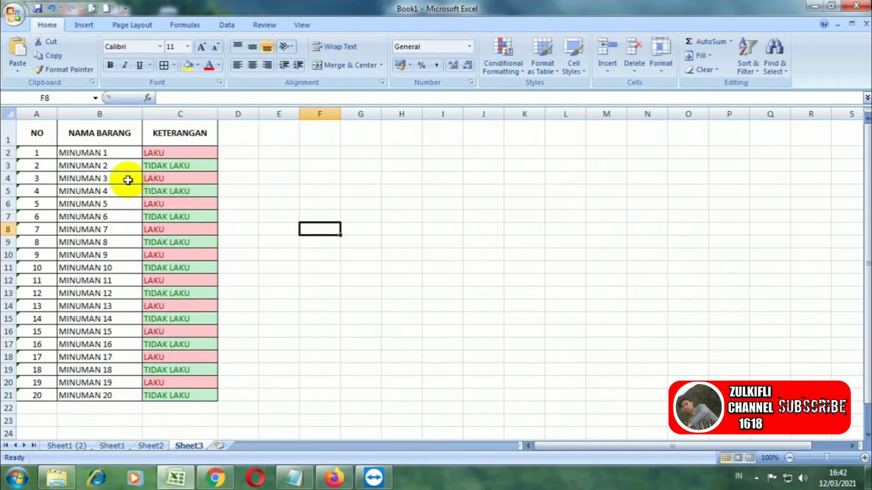
pyautogui.click(124, 165)
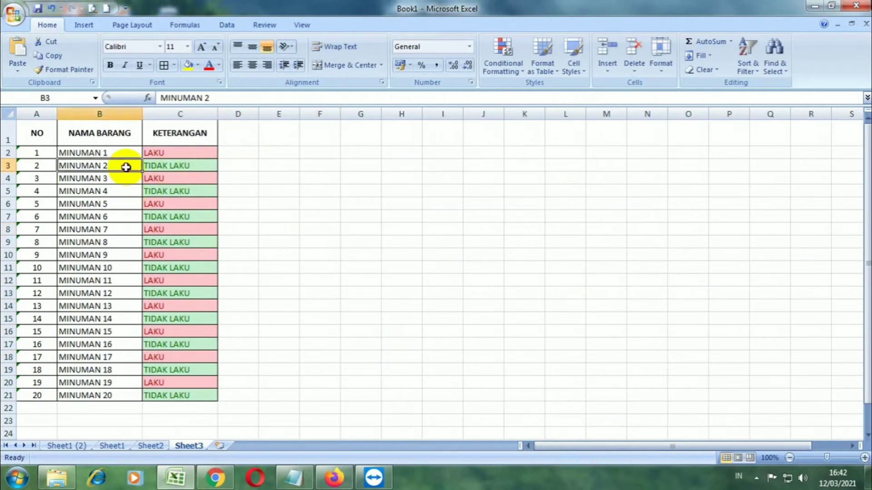
pyautogui.click(160, 165)
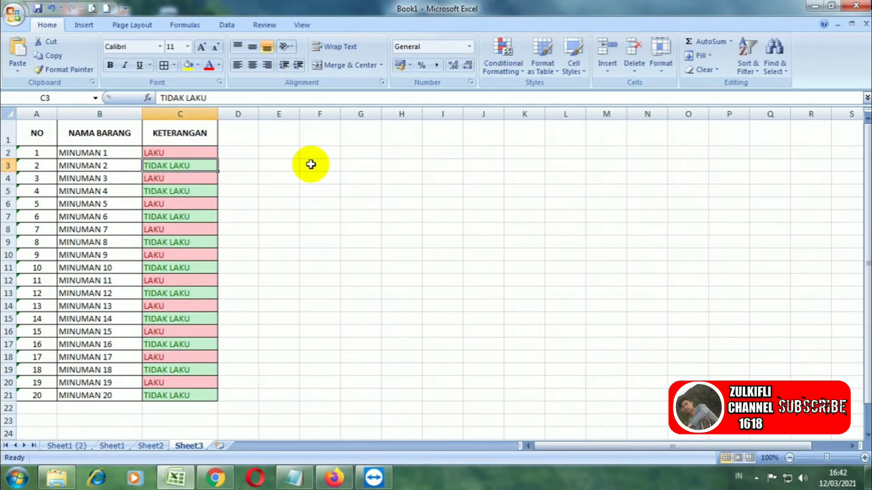
pyautogui.write('L')
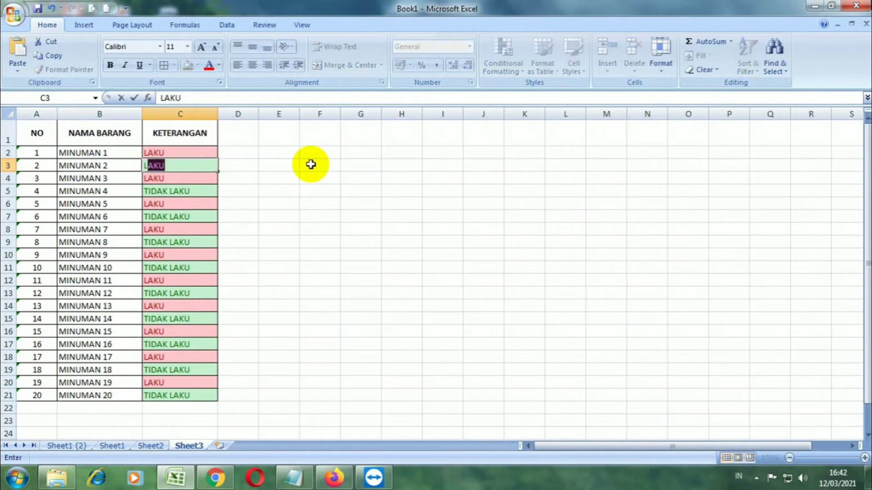
pyautogui.write('AKU')
pyautogui.press('Return')
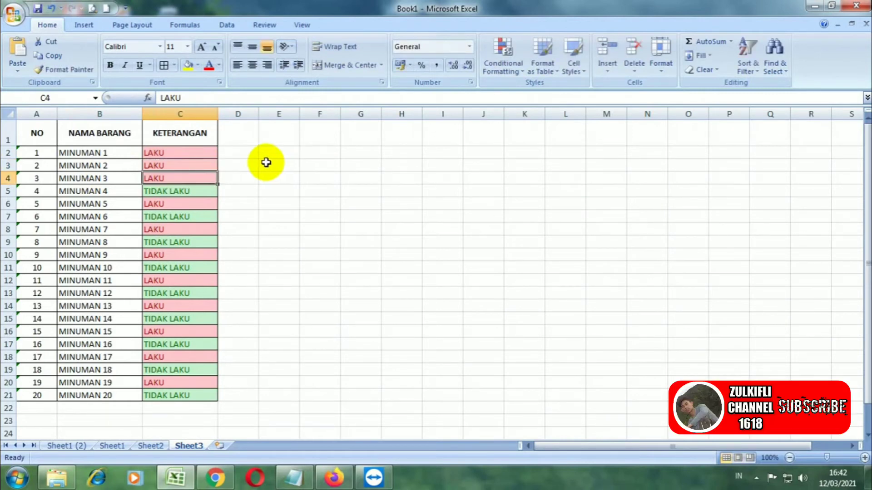
pyautogui.click(200, 165)
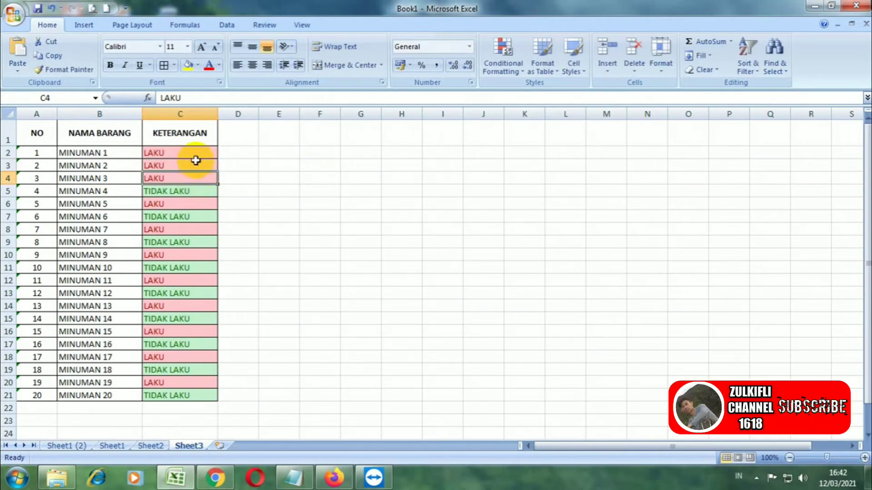
# Change C2 to TIDAK LAKU and check that its highlight turns green.
pyautogui.click(120, 155)
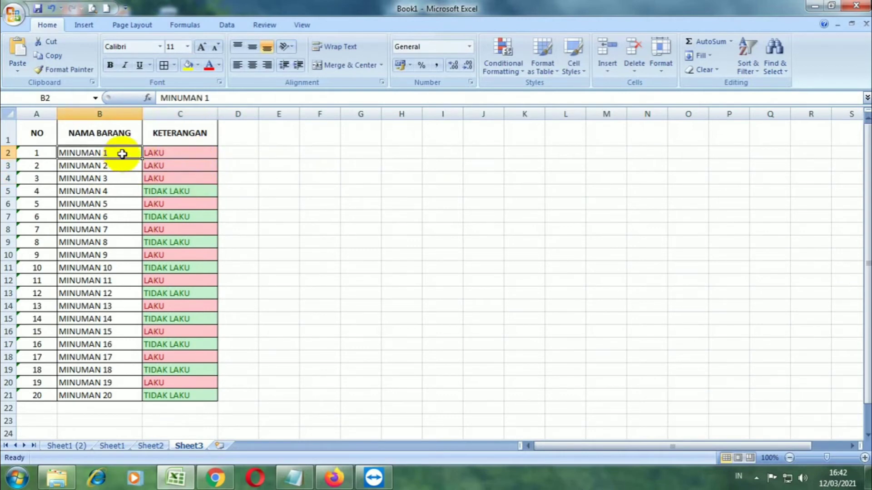
pyautogui.click(173, 154)
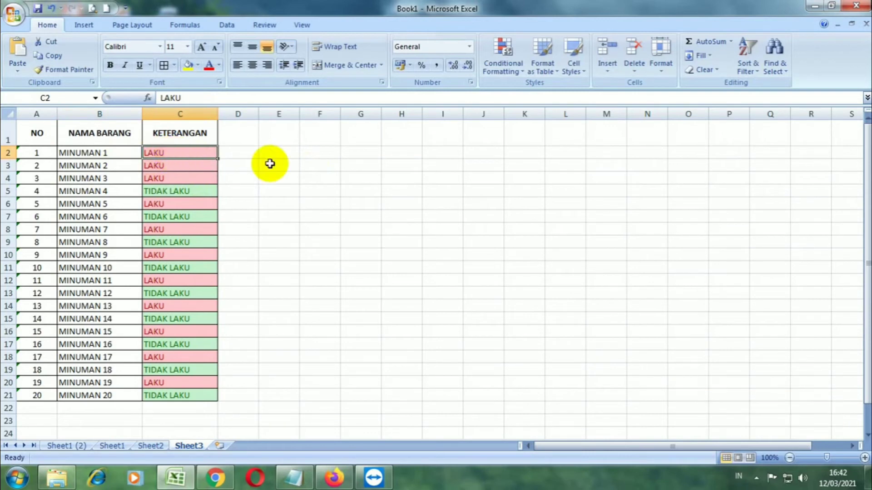
pyautogui.write('TIDAK ')
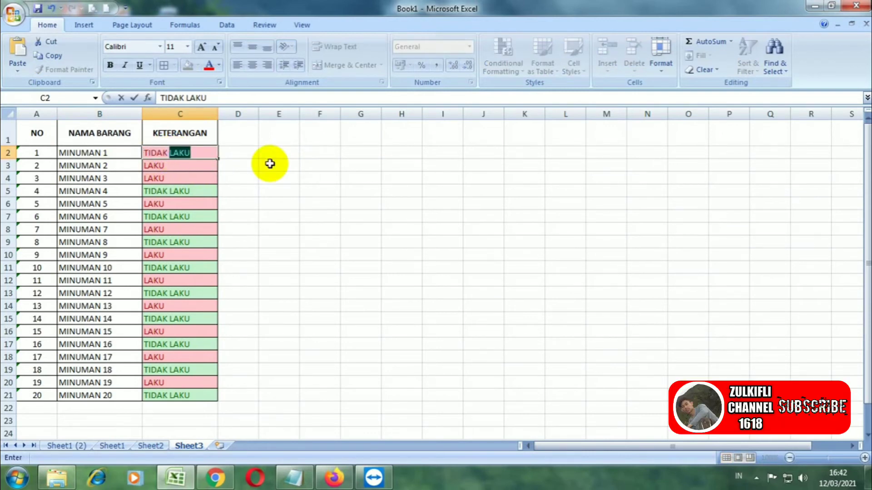
pyautogui.write('LAKU')
pyautogui.press('Return')
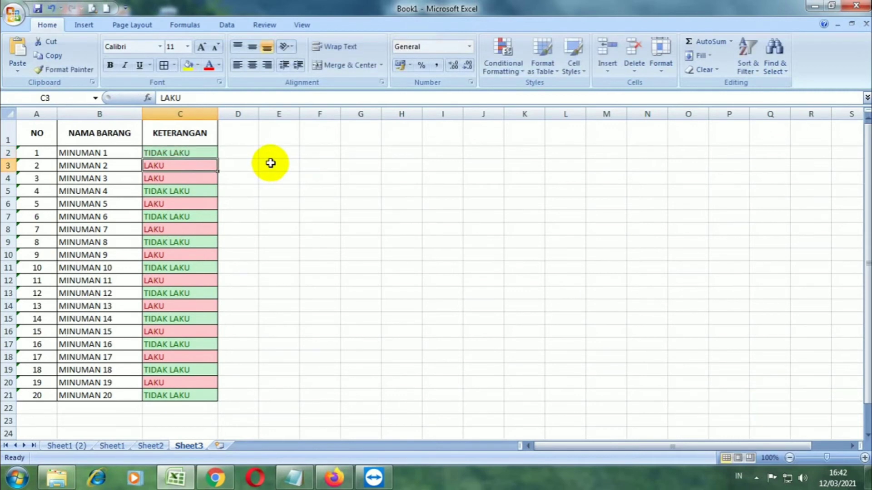
pyautogui.click(203, 153)
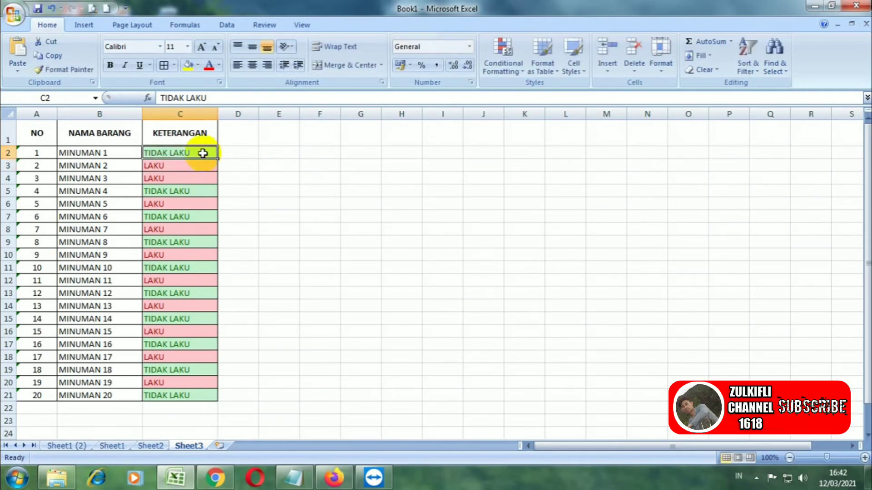
pyautogui.click(250, 153)
pyautogui.click(206, 154)
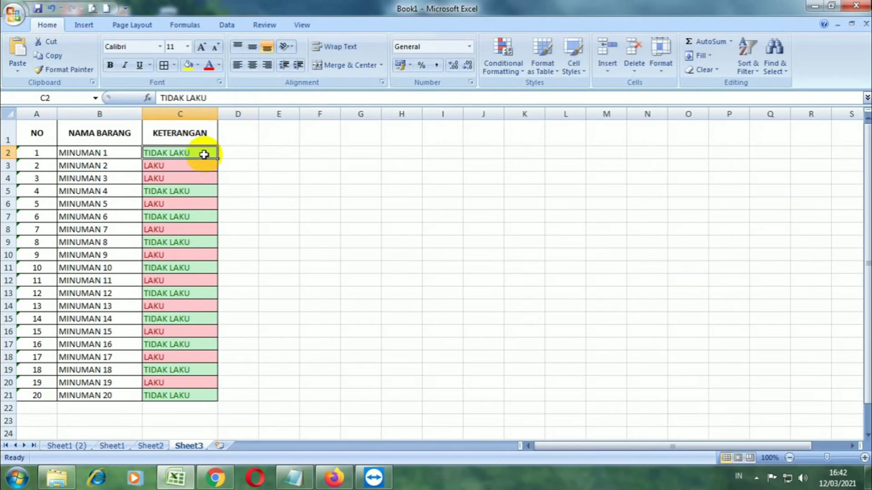
# Enter lowercase 'tidak laku', then 'laku', in C2 to check the highlight colour.
pyautogui.write('t')
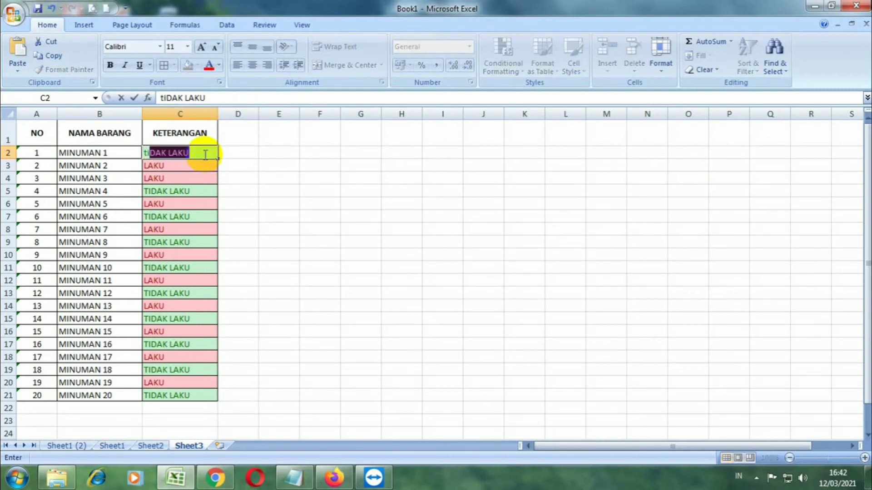
pyautogui.write('idak ')
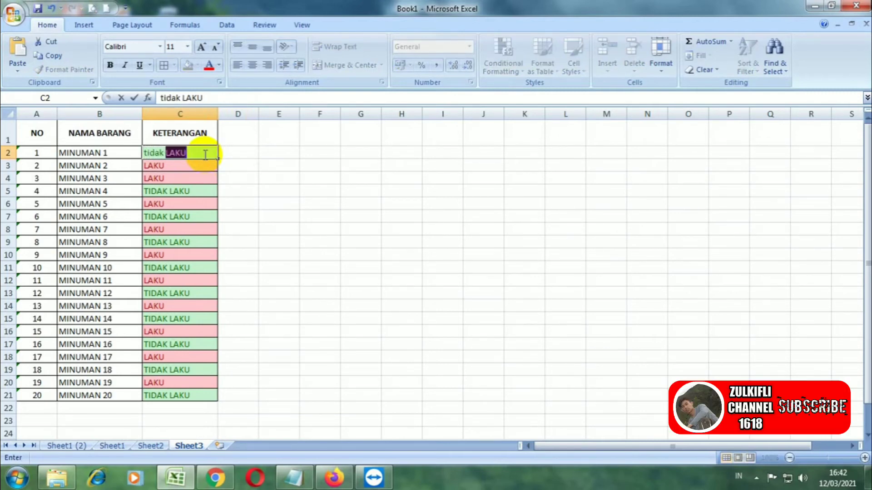
pyautogui.write('laku')
pyautogui.press('Return')
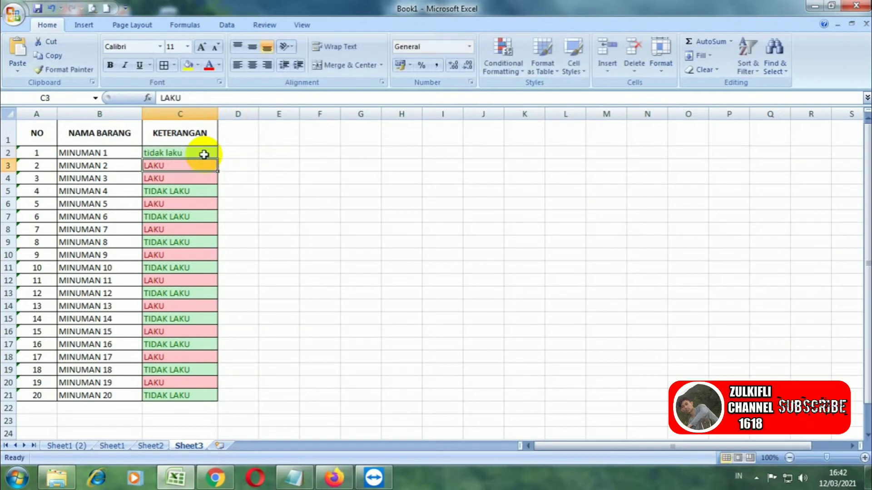
pyautogui.click(204, 154)
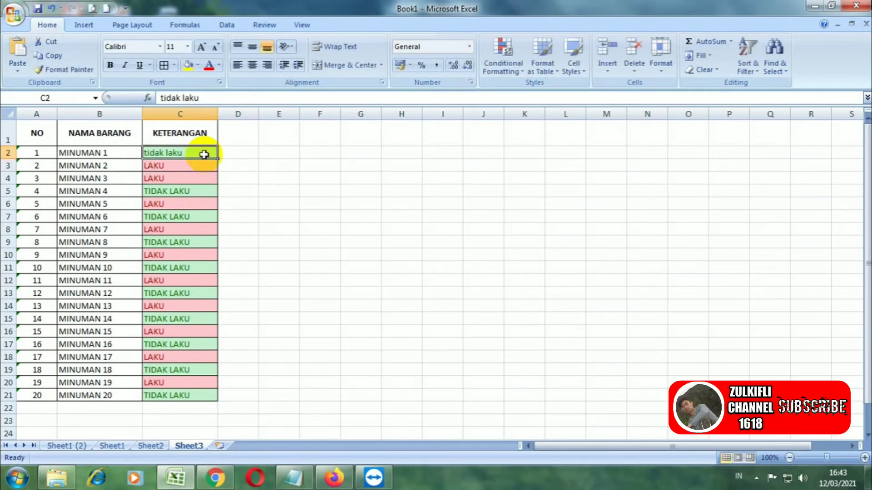
pyautogui.write('laku')
pyautogui.press('Return')
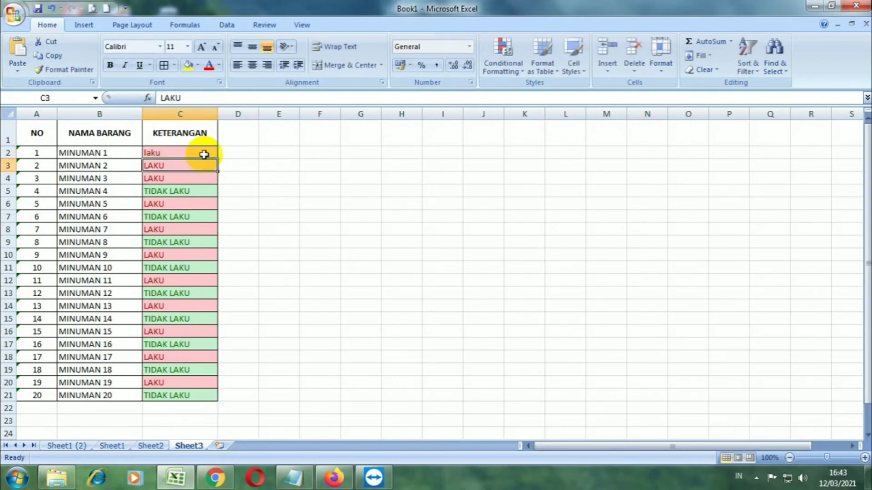
pyautogui.click(227, 156)
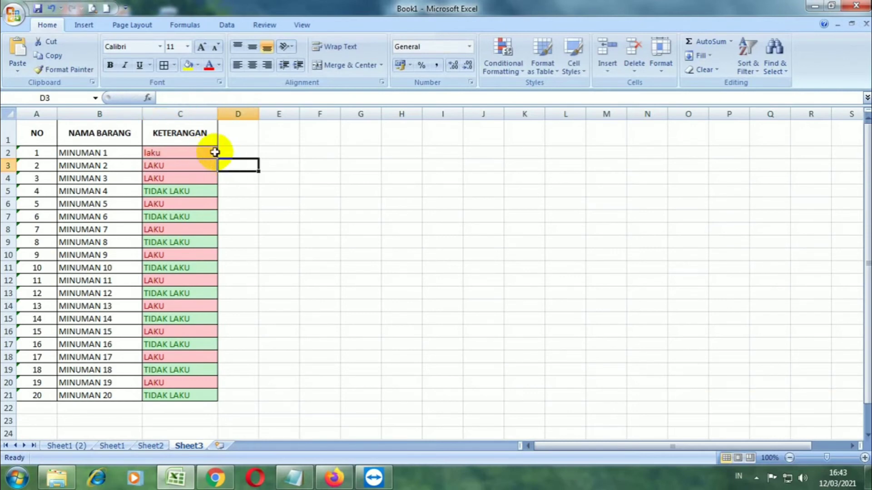
# Reselect C2 and the status cells, then start editing C2 again.
pyautogui.click(214, 152)
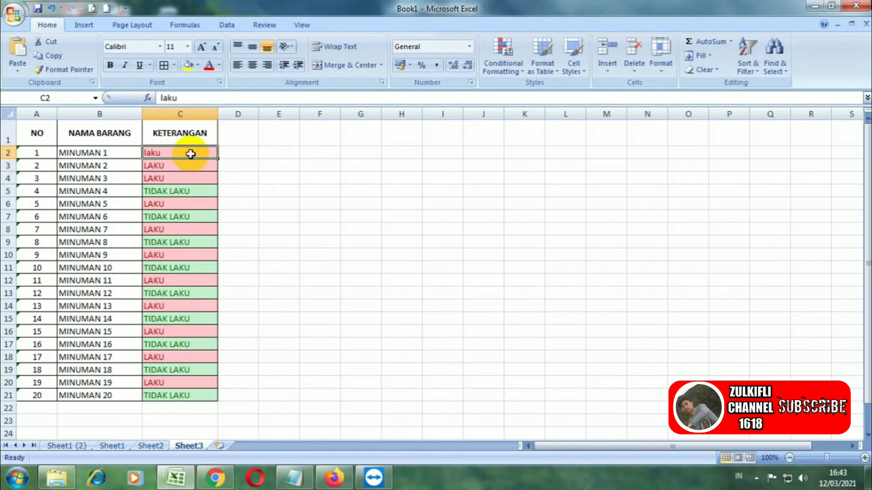
pyautogui.click(178, 191)
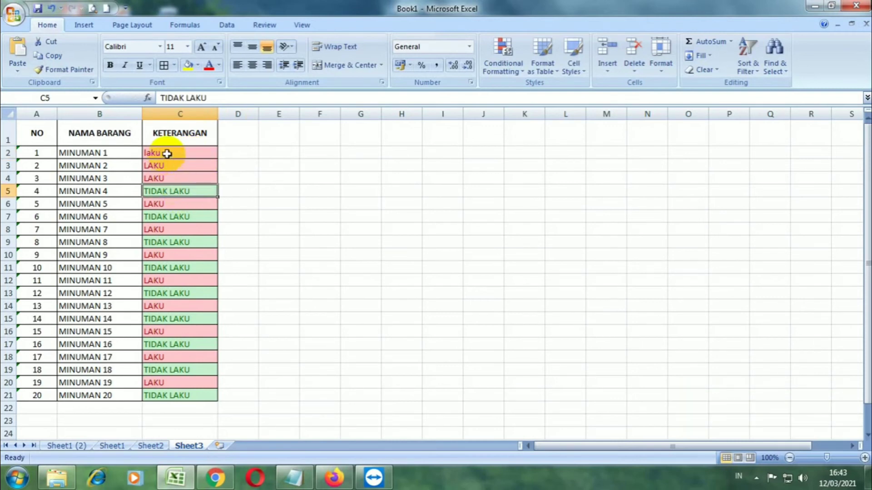
pyautogui.moveTo(167, 154)
pyautogui.mouseDown()
pyautogui.moveTo(181, 224)
pyautogui.moveTo(181, 337)
pyautogui.moveTo(197, 391)
pyautogui.moveTo(173, 253)
pyautogui.moveTo(185, 156)
pyautogui.mouseUp()
pyautogui.doubleClick(188, 154)
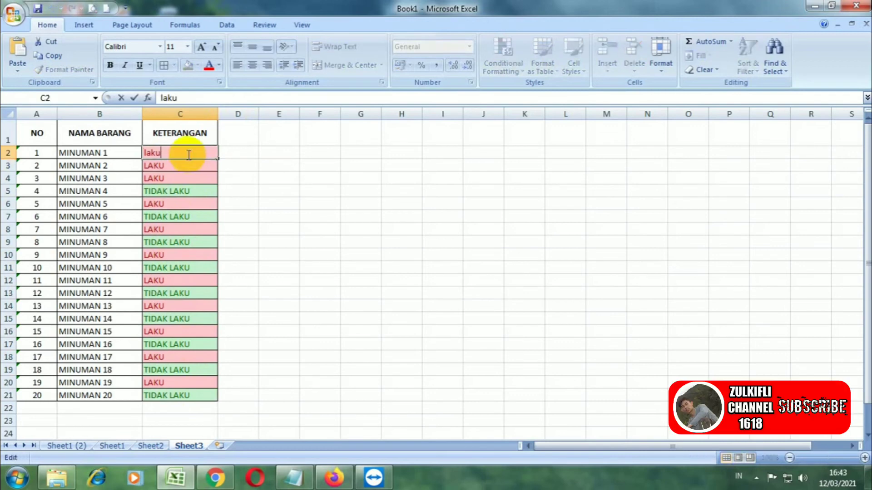
pyautogui.click(243, 179)
pyautogui.click(189, 150)
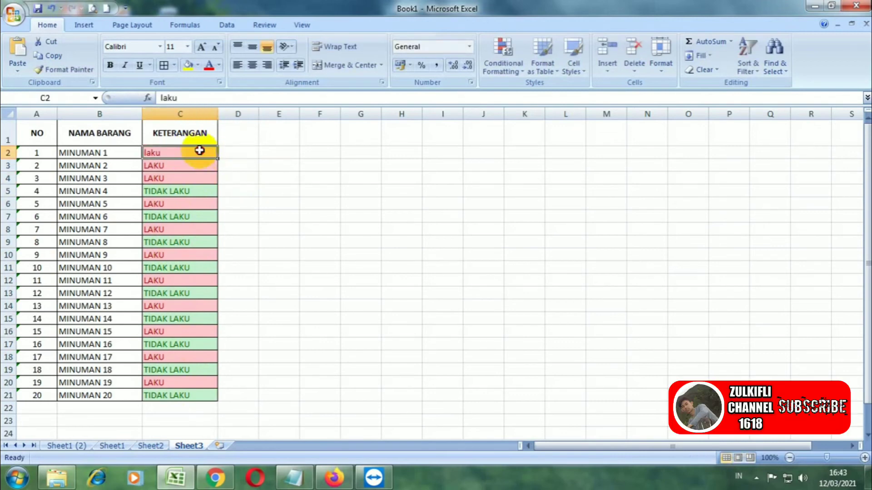
# Confirm LAKU in C2 and type the legend label 'KET warna' in A23.
pyautogui.write('L')
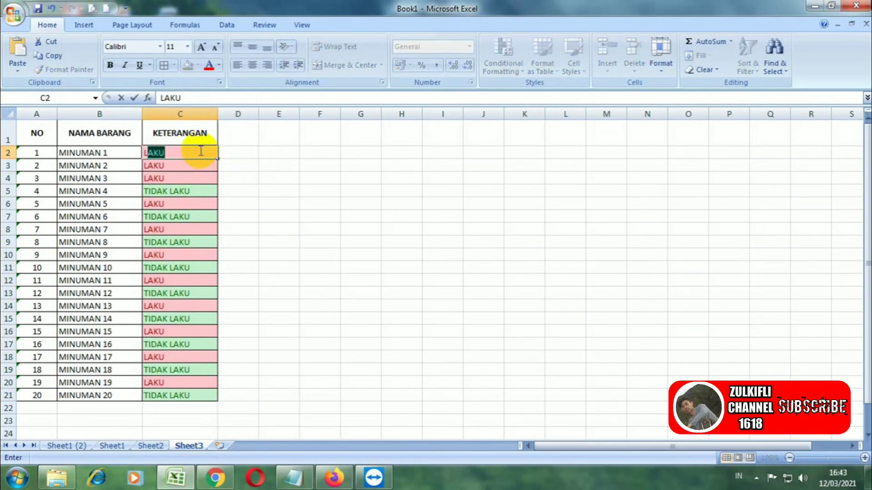
pyautogui.write('AKU')
pyautogui.click(303, 227)
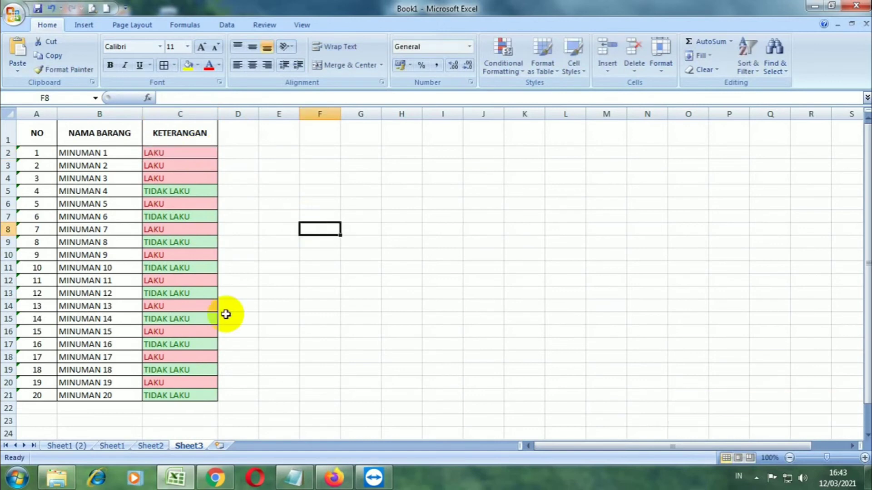
pyautogui.click(50, 421)
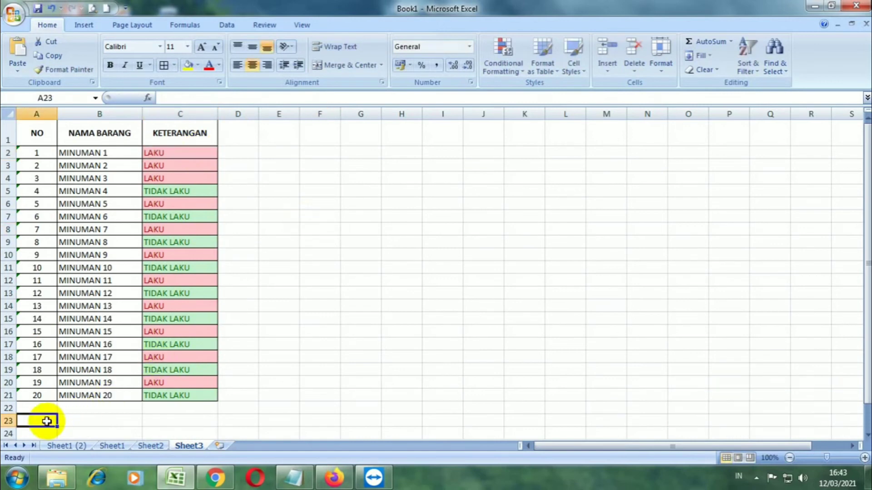
pyautogui.write('KETR')
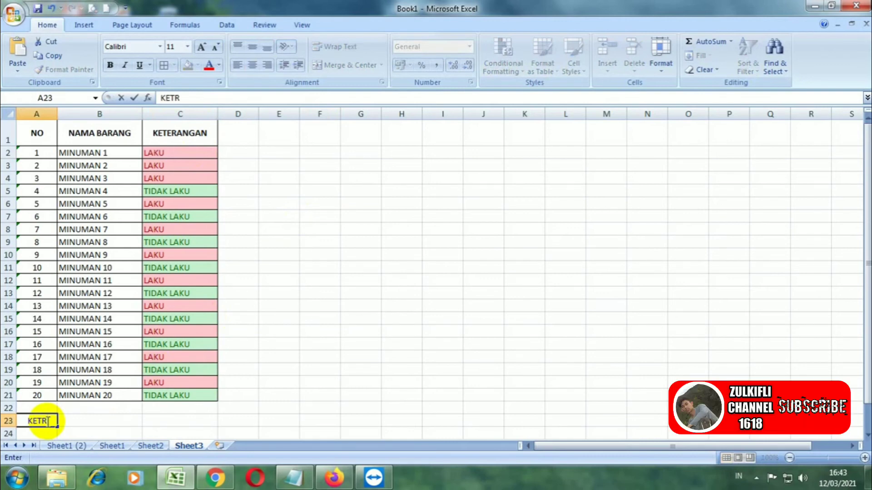
pyautogui.press('BackSpace')
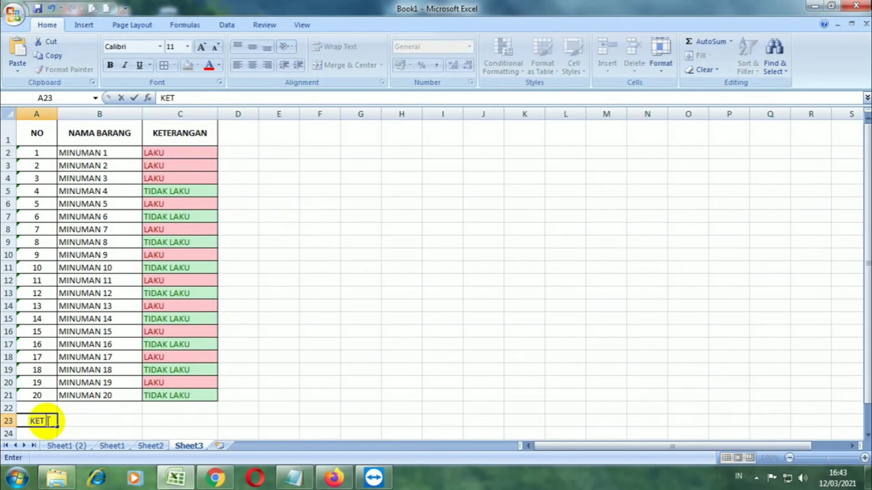
pyautogui.write(' warna')
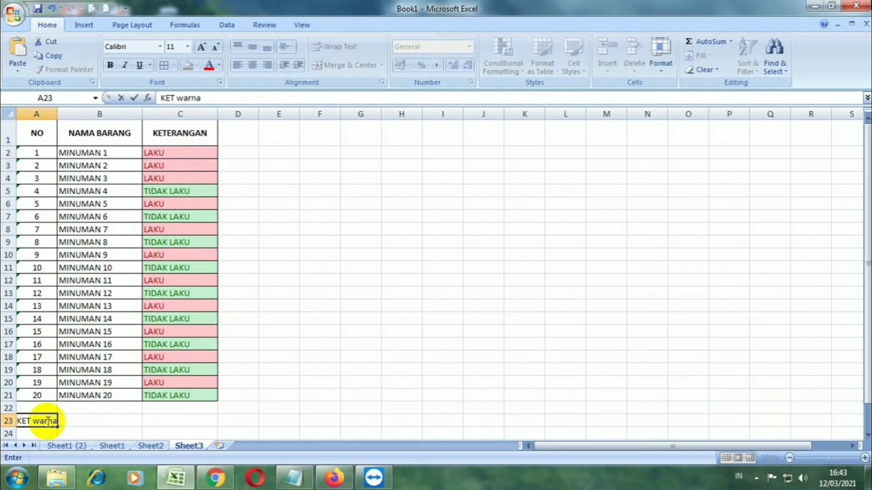
# Add legend rows: MERAH with LAKU in B23:C23, and HIJAU with TIDAK LAKU in B24:C24.
pyautogui.scroll(-1, 863, 381)
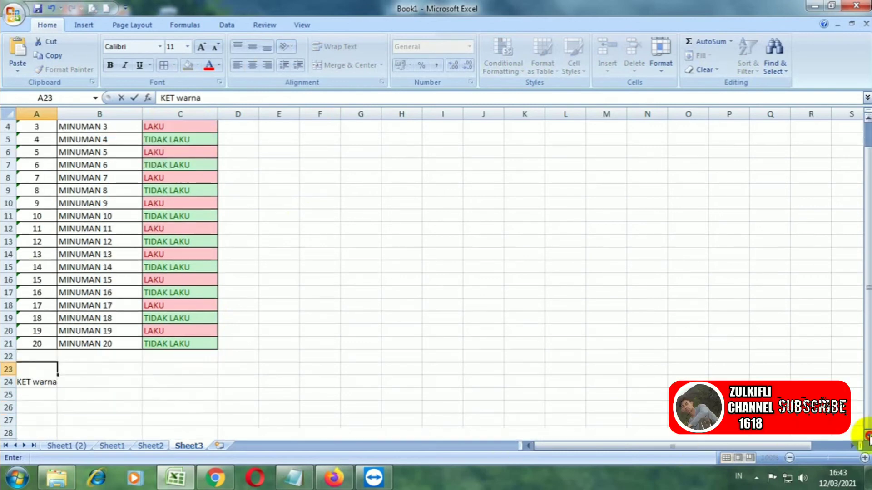
pyautogui.click(91, 375)
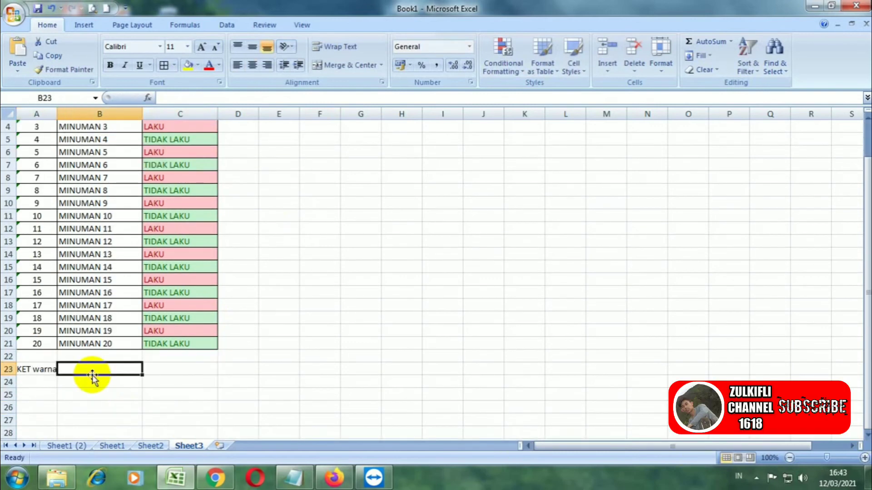
pyautogui.write('MERAH')
pyautogui.press('Tab')
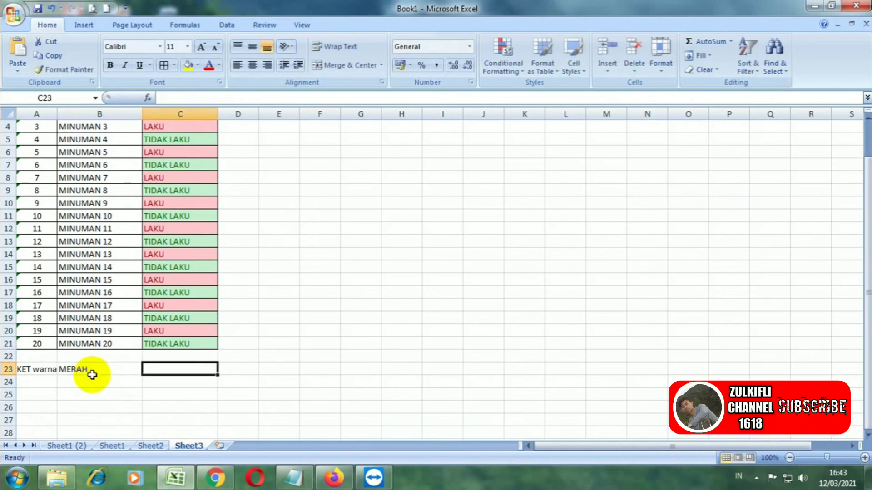
pyautogui.write('LAKU')
pyautogui.click(101, 382)
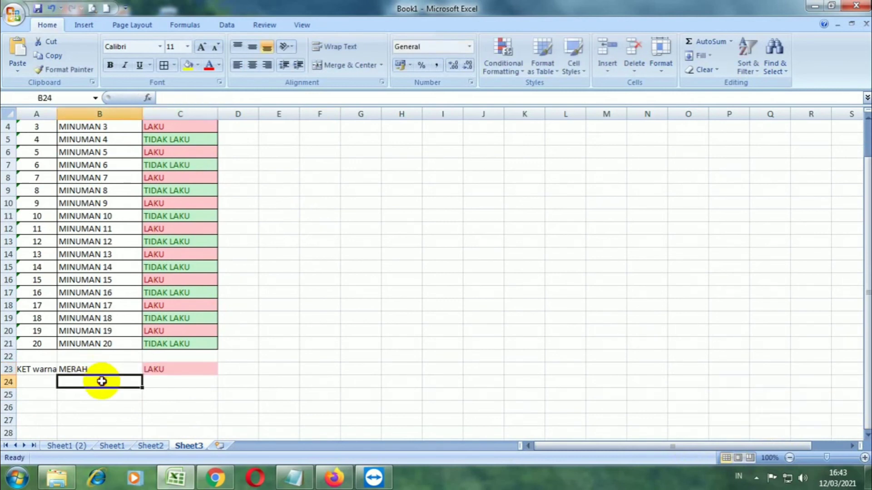
pyautogui.write('HI')
pyautogui.write('JAU')
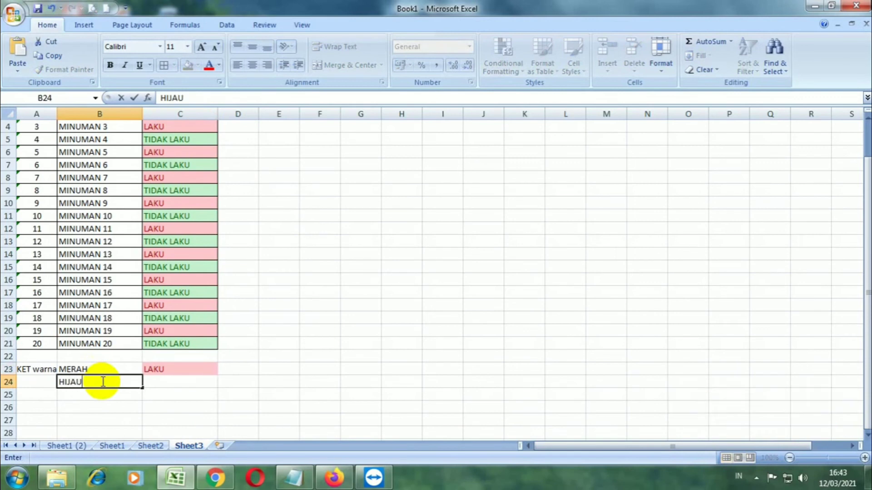
pyautogui.press('Tab')
pyautogui.write('TID')
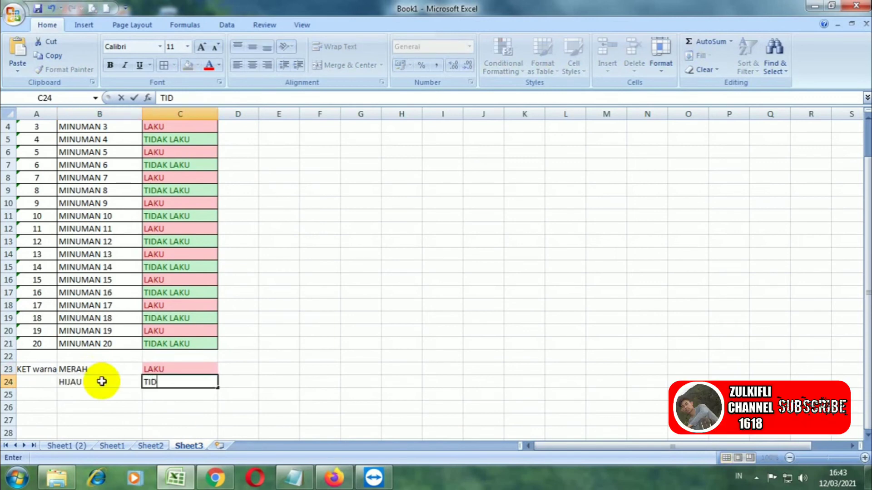
pyautogui.write('AK LAKU')
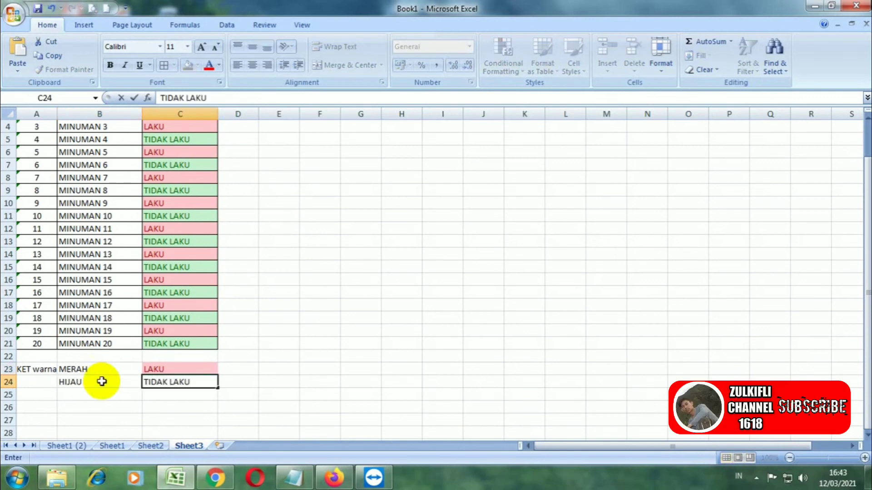
pyautogui.click(275, 382)
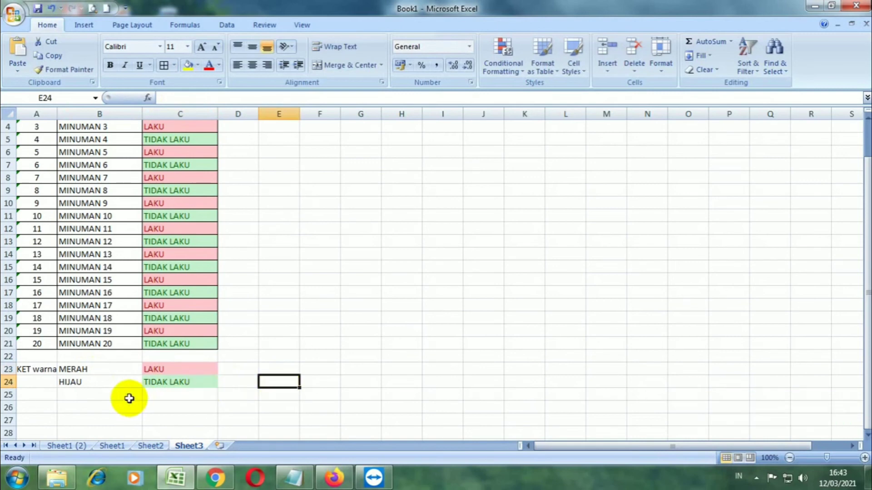
pyautogui.scroll(1, 129, 398)
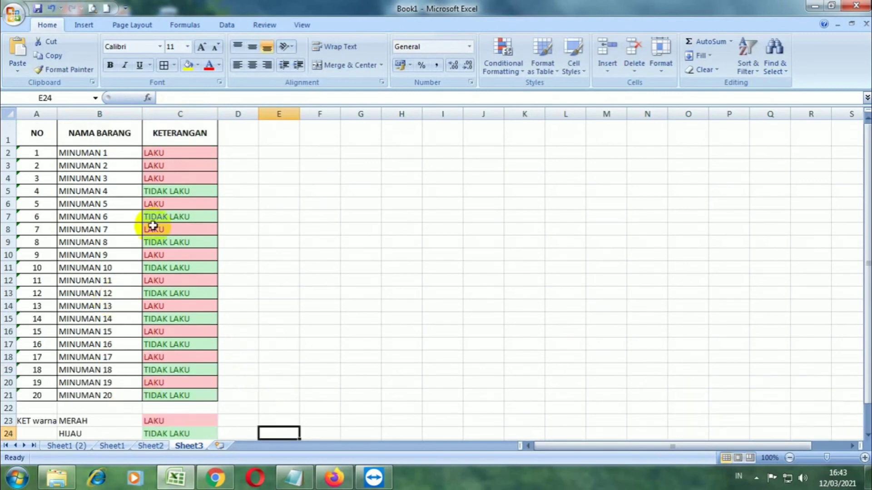